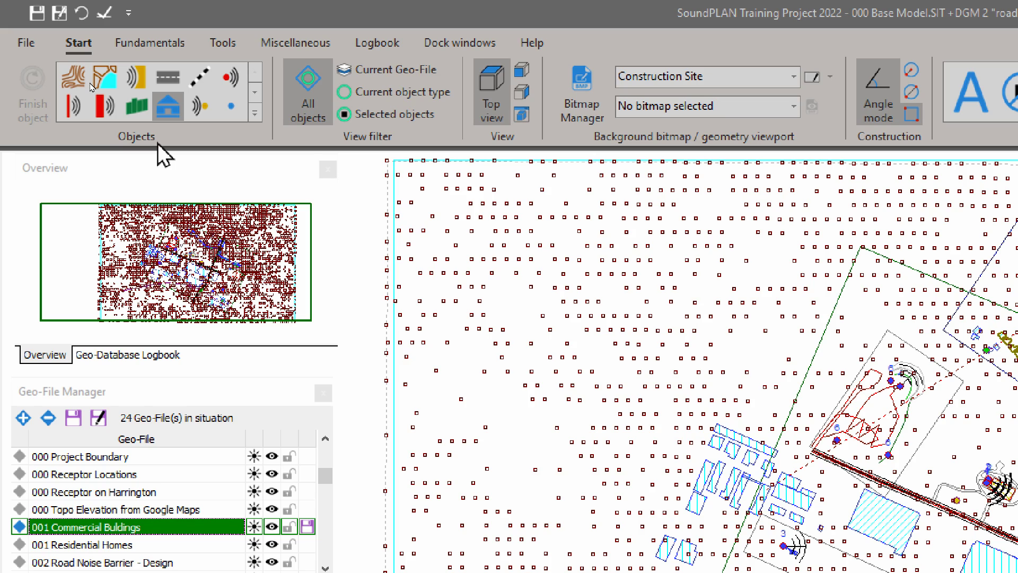
Scroll the Objects gallery down to the tool types and back up, then expand the full palette
left_click(256, 95)
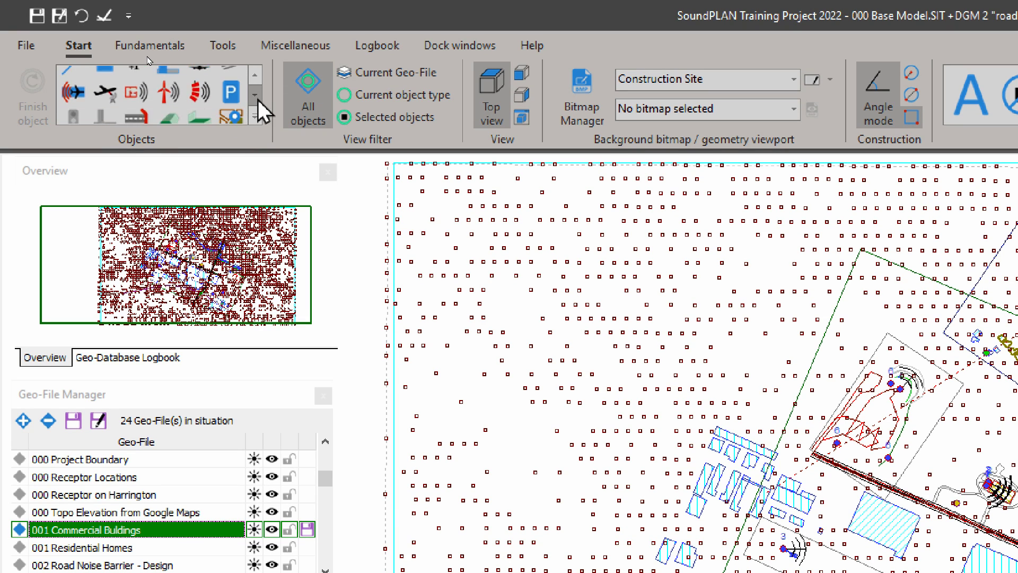
left_click(258, 100)
left_click(257, 99)
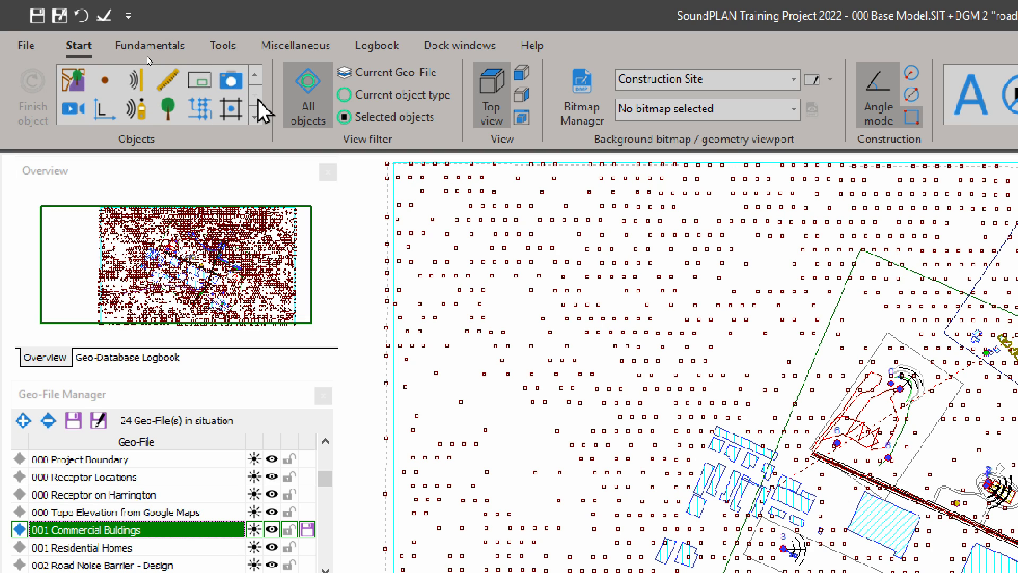
left_click(255, 74)
left_click(255, 75)
left_click(256, 74)
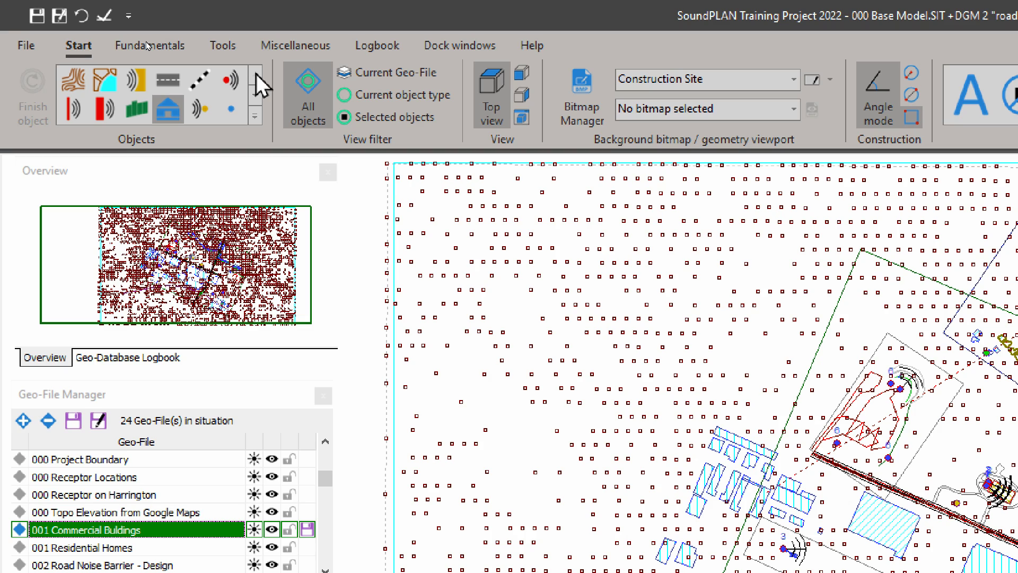
left_click(256, 119)
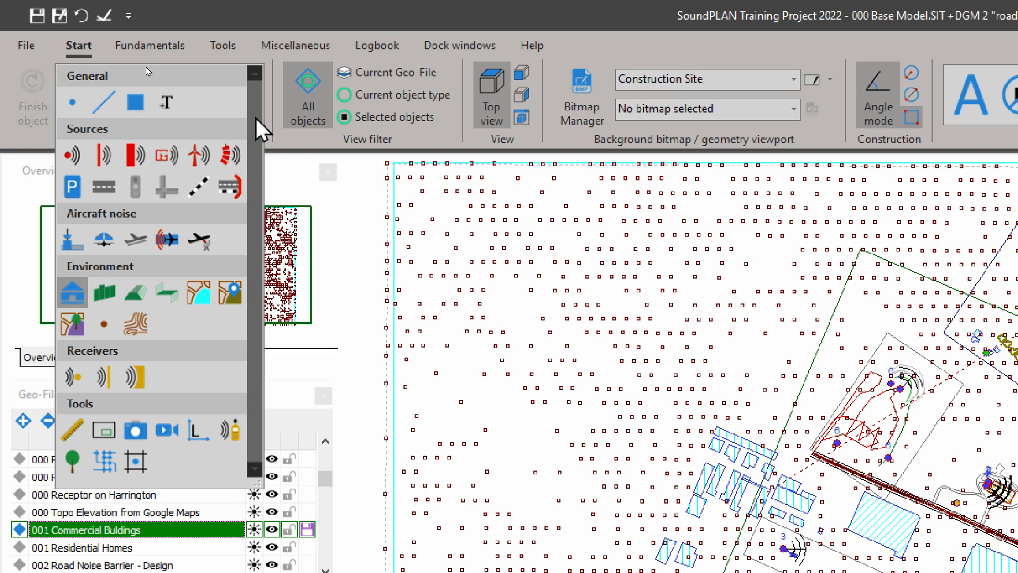
Collapse the full object-type palette to reveal the training project's site plan
left_click(268, 12)
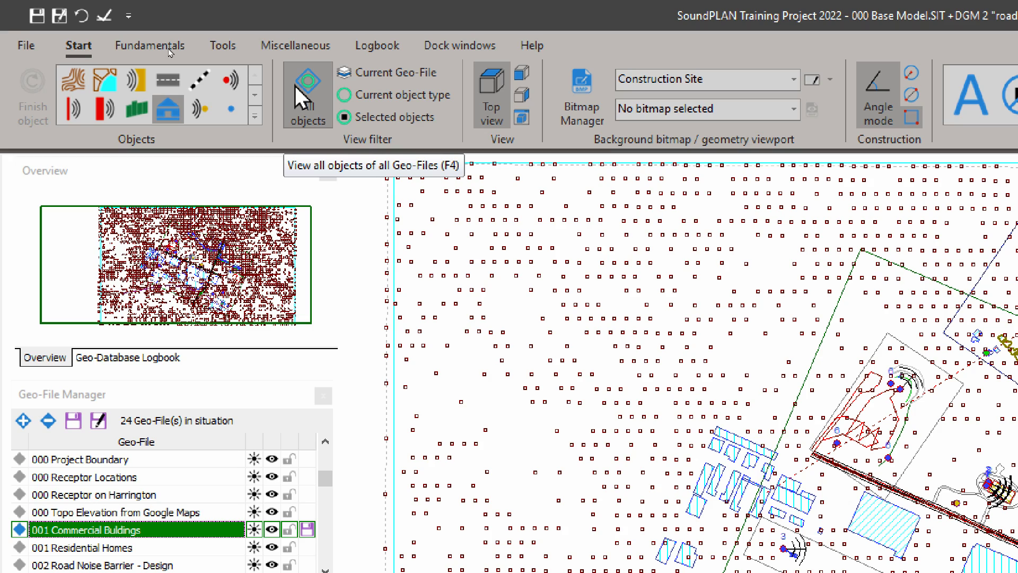
Filter the view to the current geo-file and make 001 Residential Homes current
left_click(376, 75)
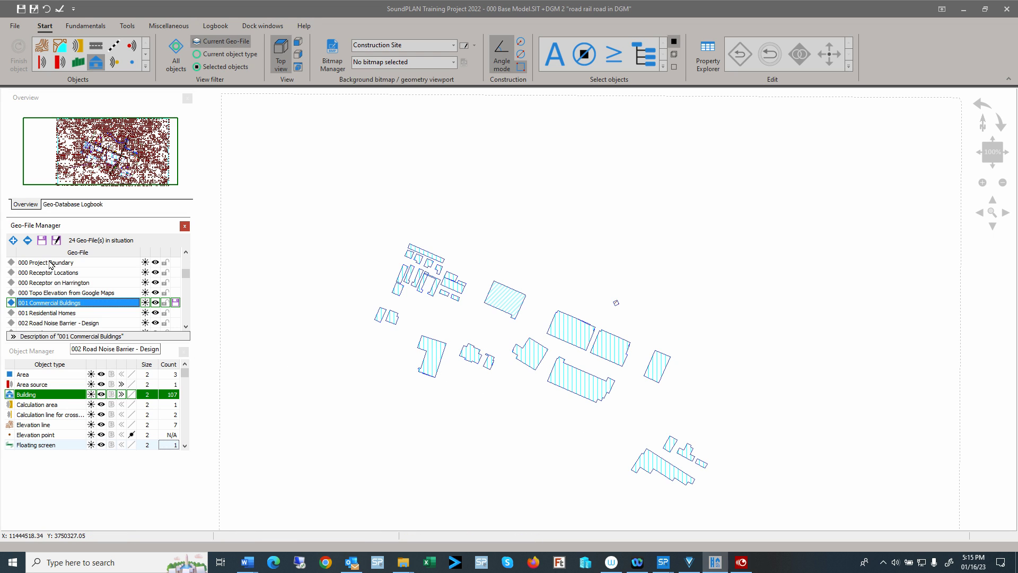
left_click(54, 312)
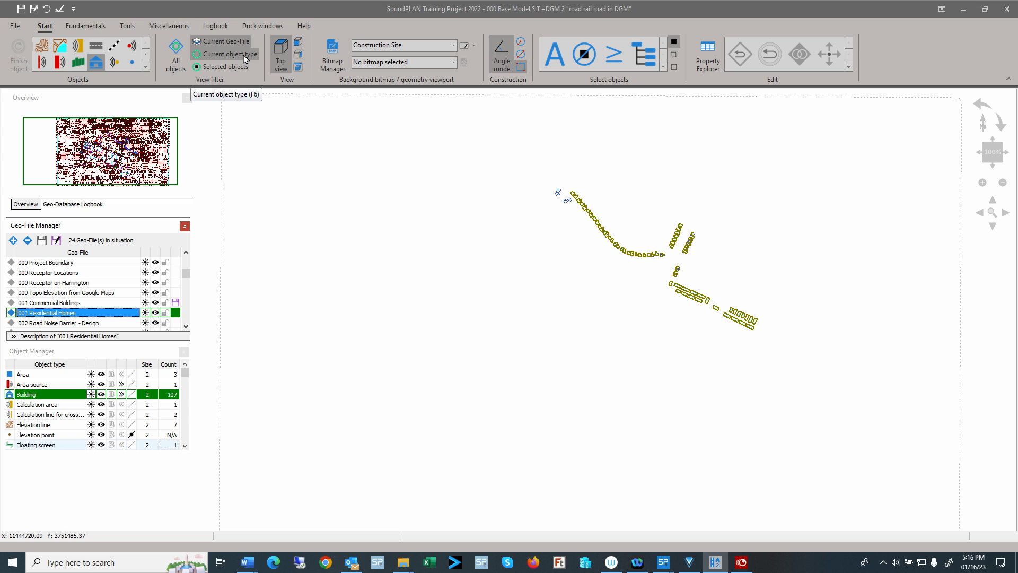
Try the Selected objects filter on the upper row of homes, then show all objects again
left_click_drag(539, 180, 648, 278)
left_click(222, 69)
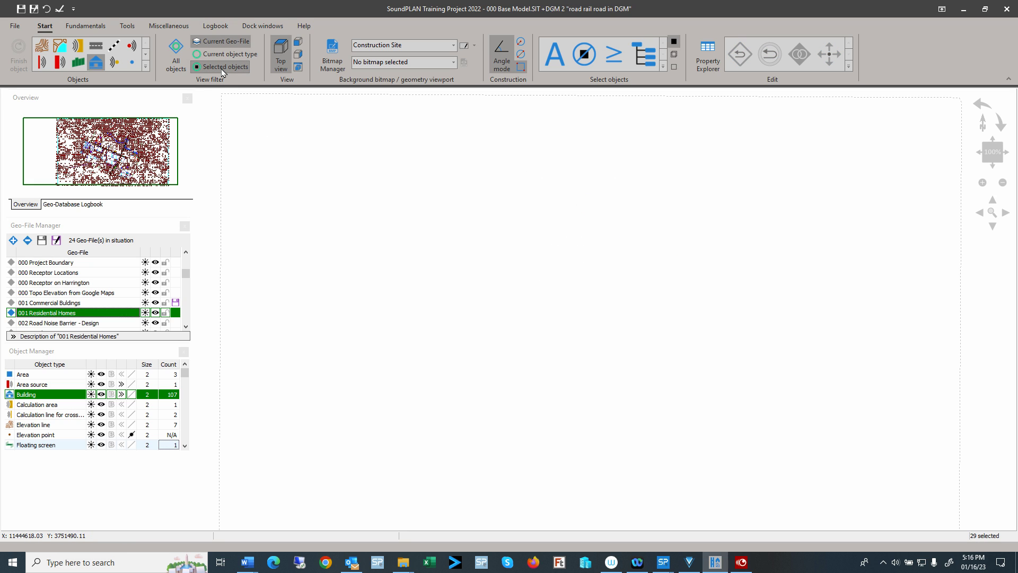
left_click(186, 51)
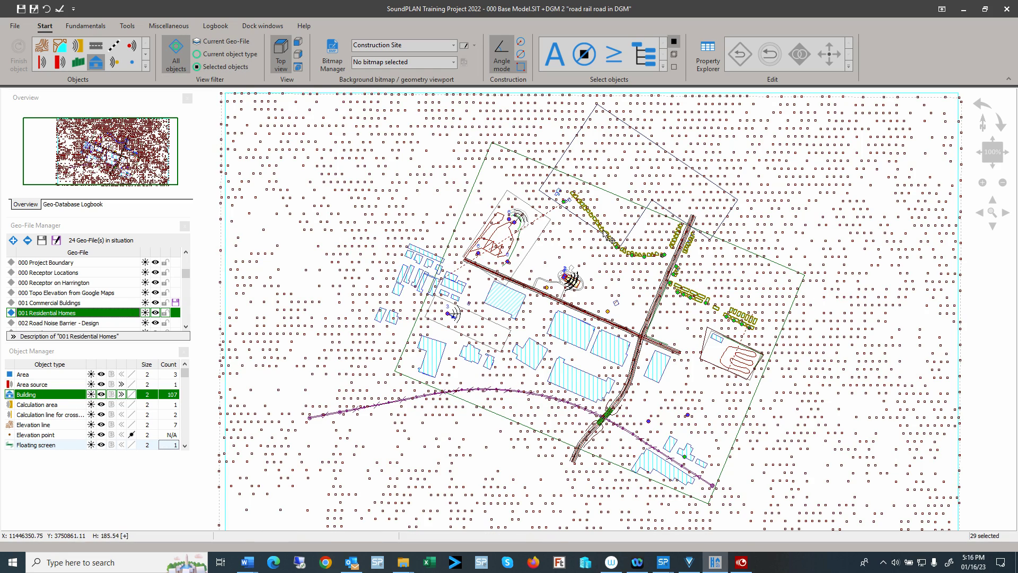
Select two adjacent homes plus the upper-left one and display only those three buildings
scroll(609, 238, "up", 10)
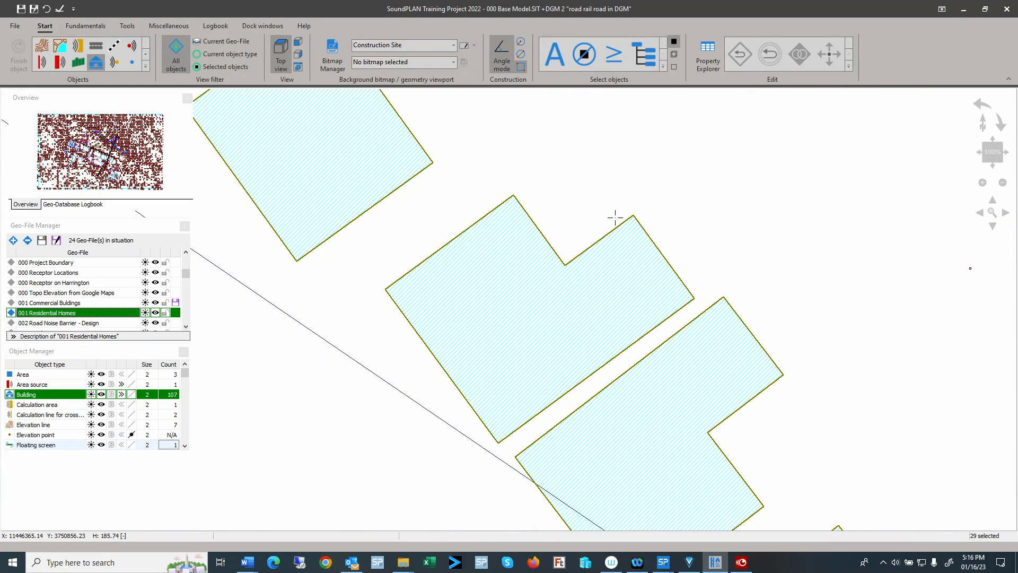
left_click_drag(604, 200, 768, 363)
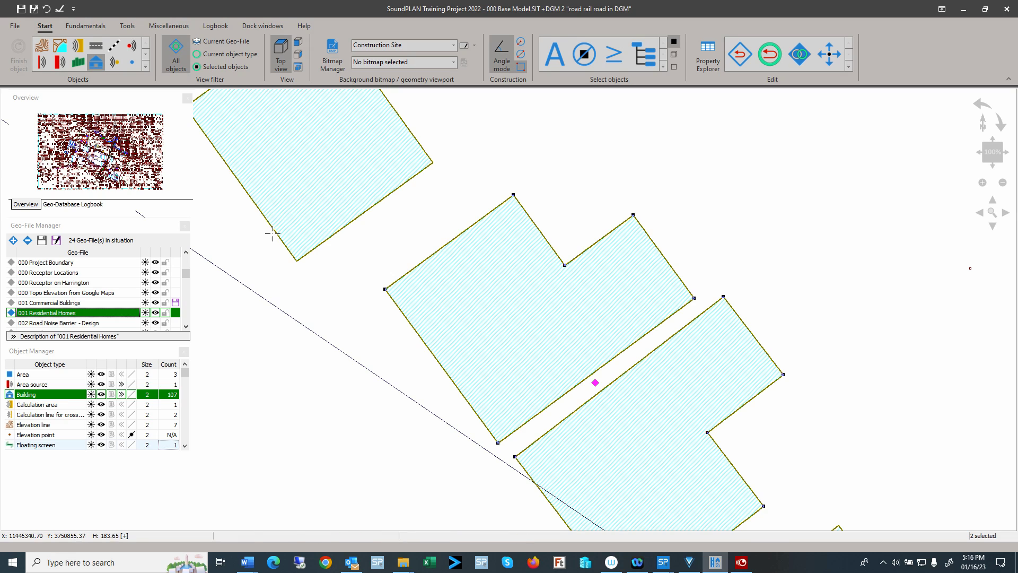
left_click(277, 249, "shift")
left_click(237, 73)
scroll(525, 281, "down", 6)
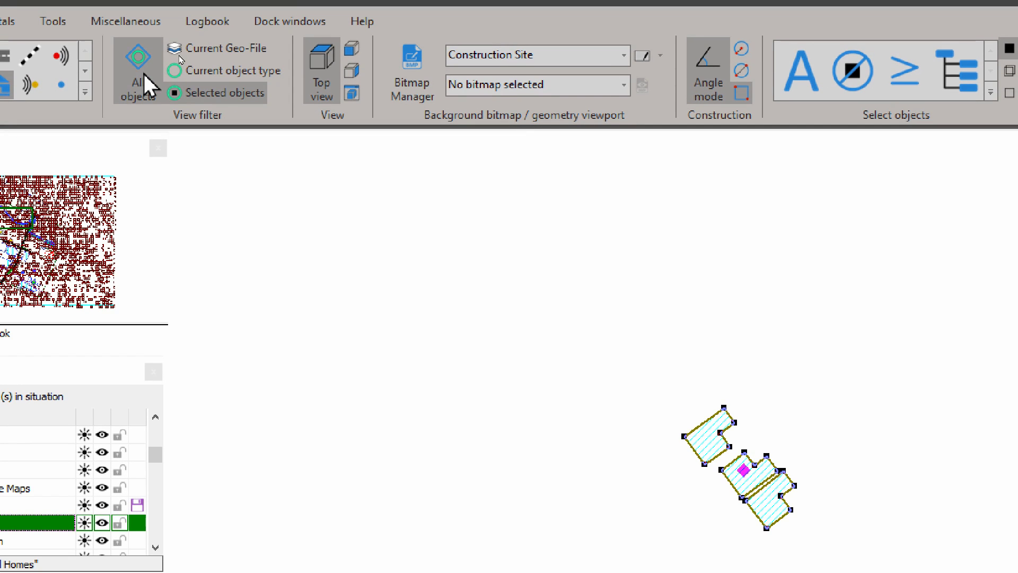
Show all objects again and switch to the Total view viewport
left_click(144, 75)
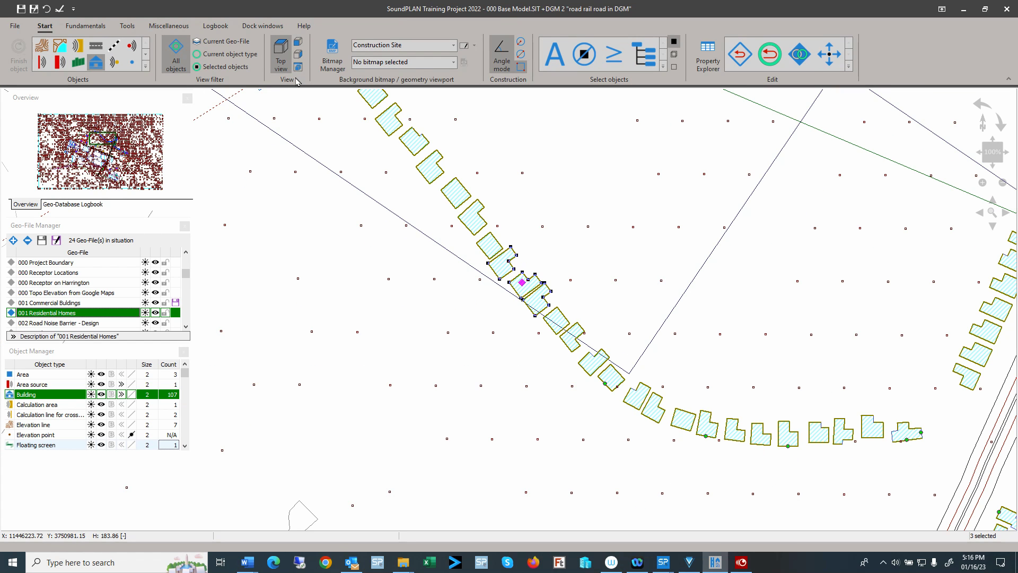
scroll(453, 213, "down", 3)
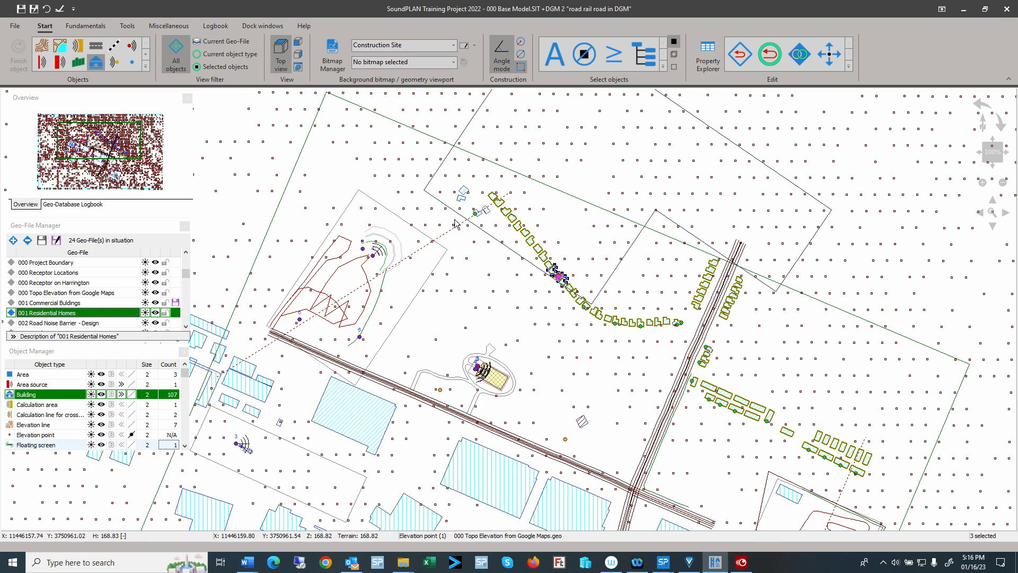
left_click(407, 46)
left_click(401, 57)
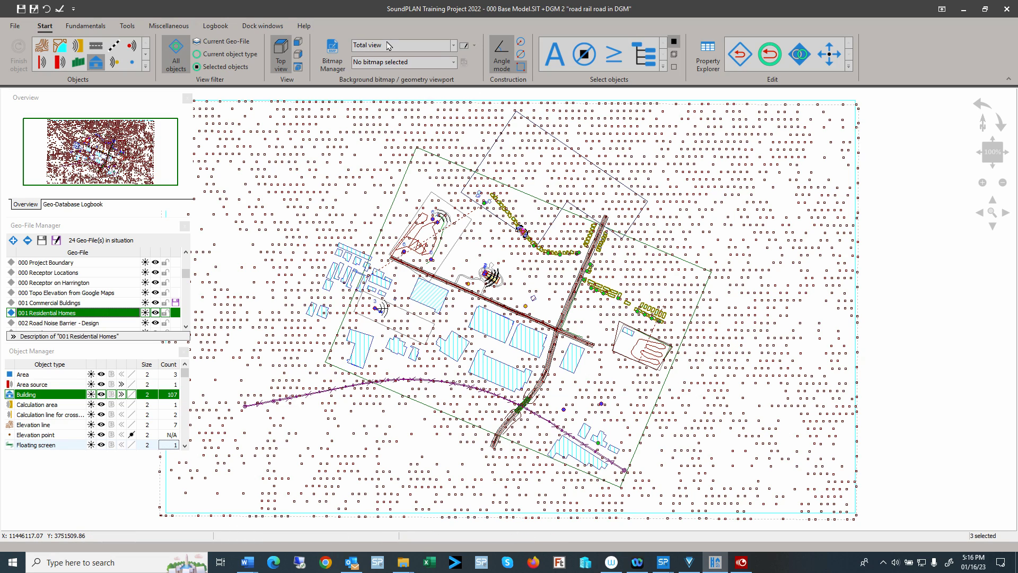
Jump to the Construction Site viewport, check the viewport options, and return to Total view
left_click(453, 45)
left_click(391, 65)
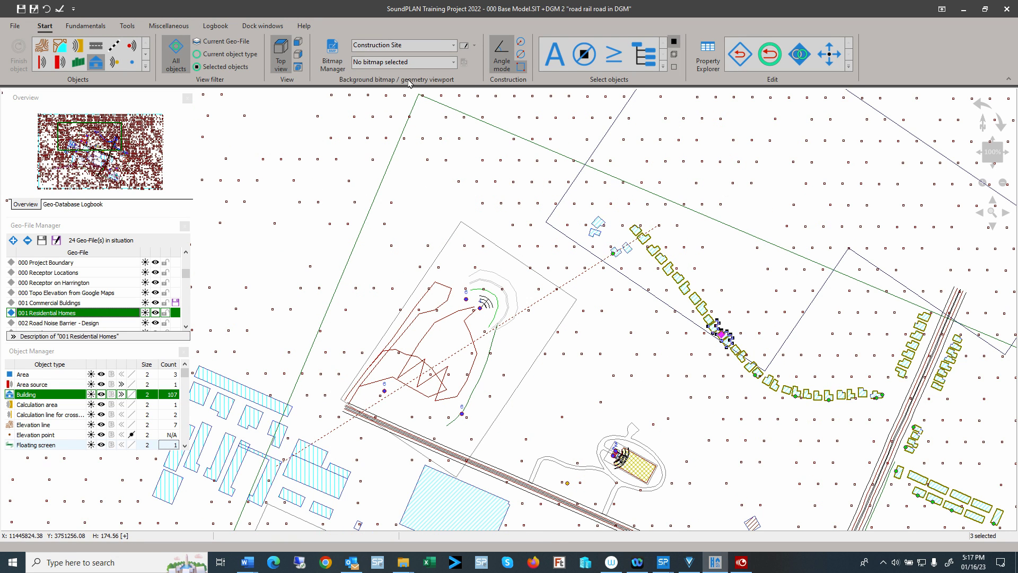
left_click(475, 51)
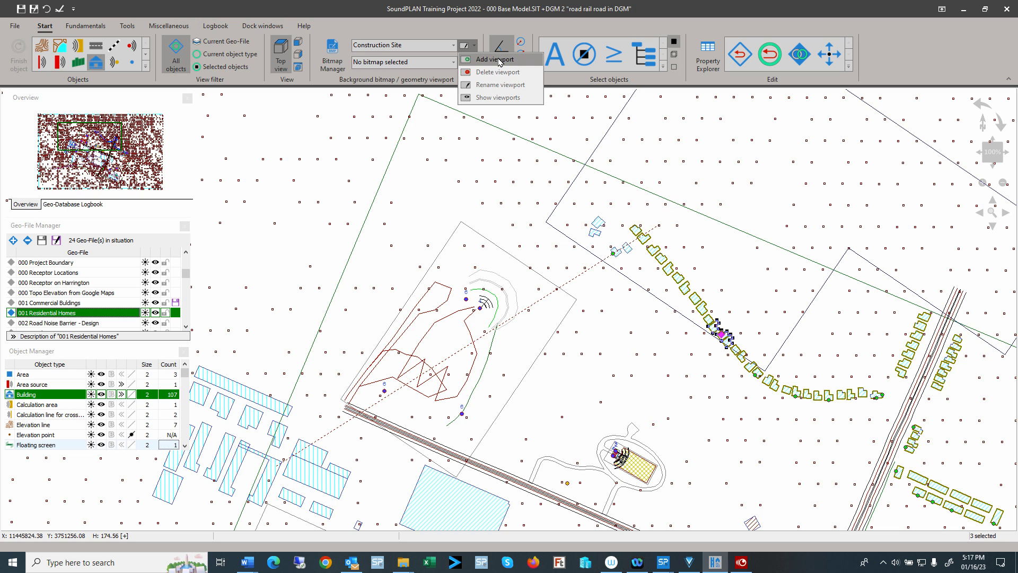
left_click(390, 47)
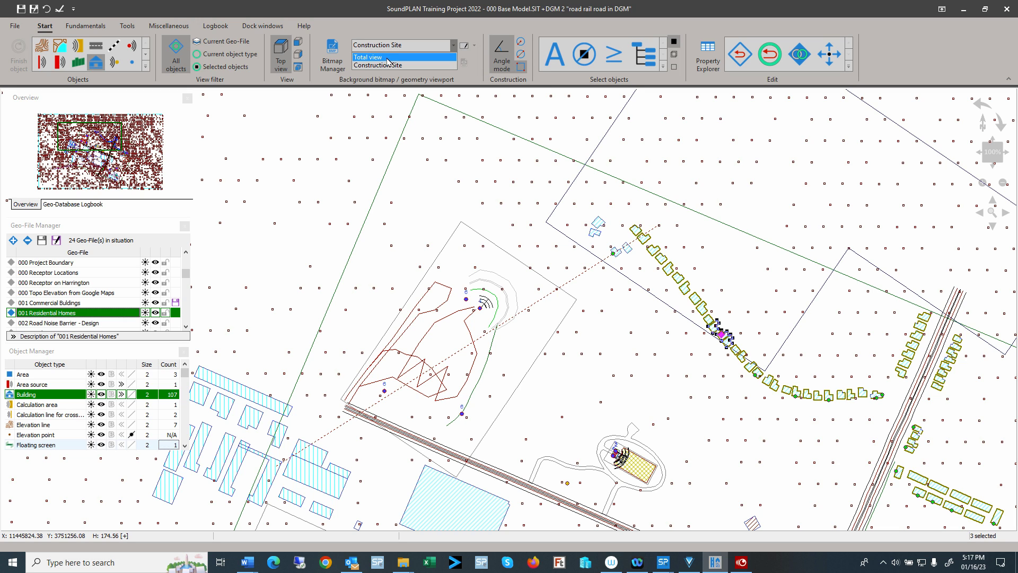
left_click(386, 58)
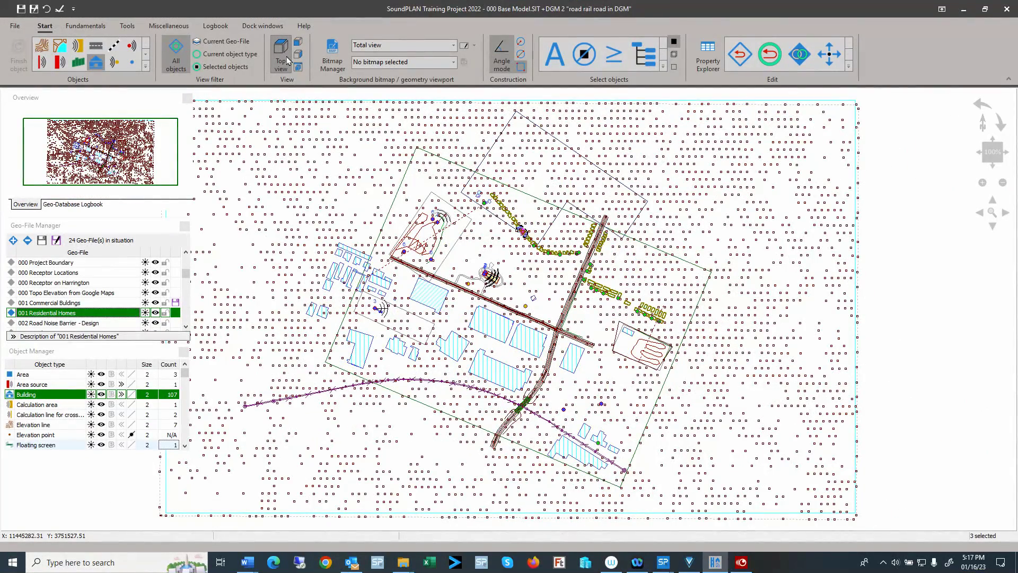
Add an elevation side view below the plan, try it on the right, then place it below again
left_click(299, 43)
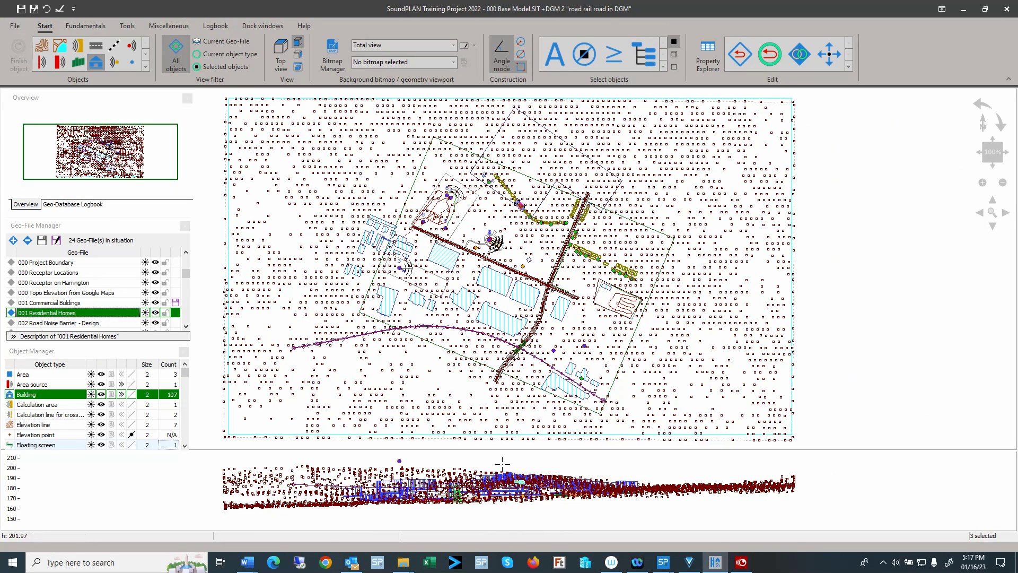
left_click(298, 54)
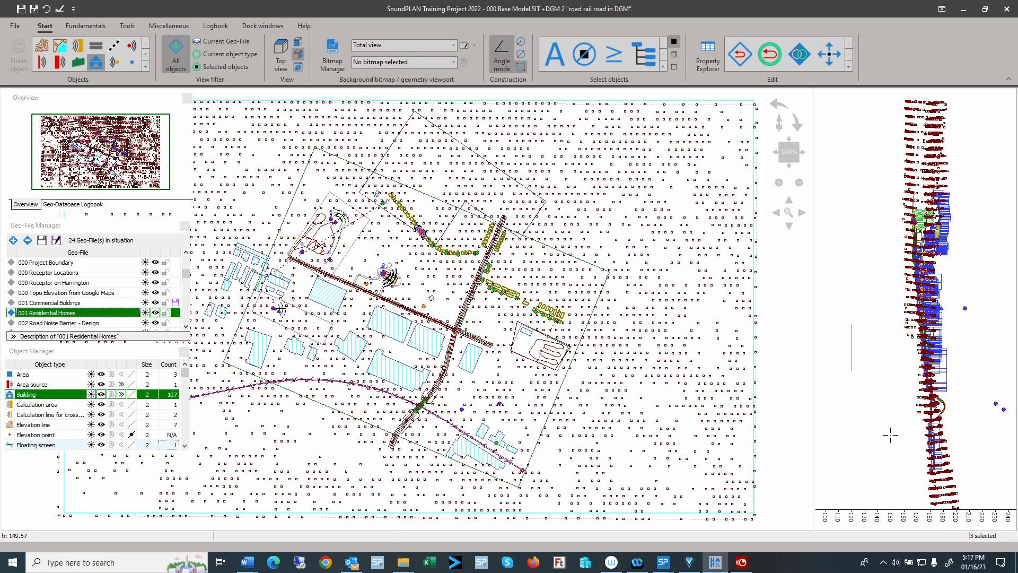
left_click(852, 342)
scroll(965, 369, "up", 1)
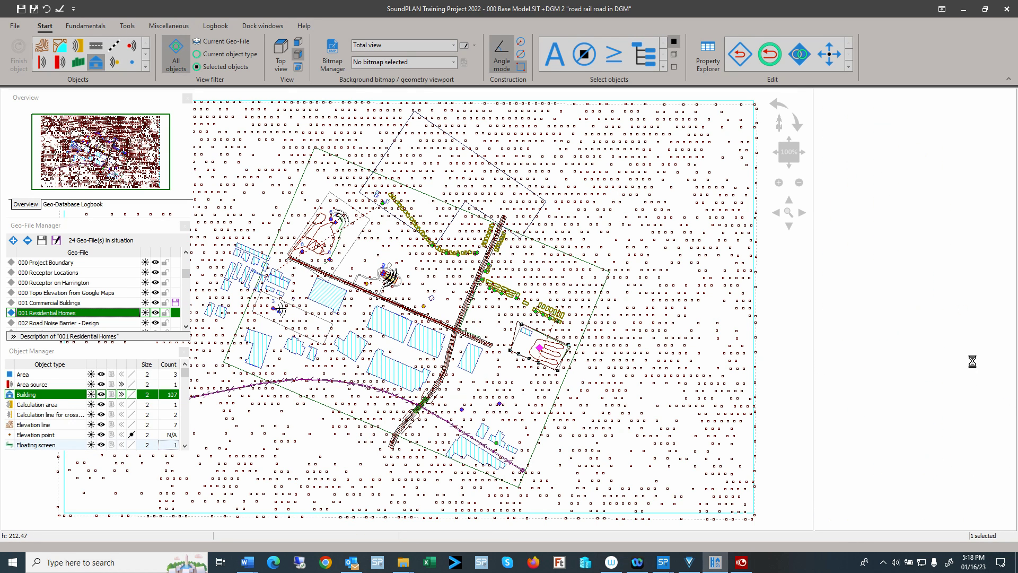
scroll(972, 360, "up", 2)
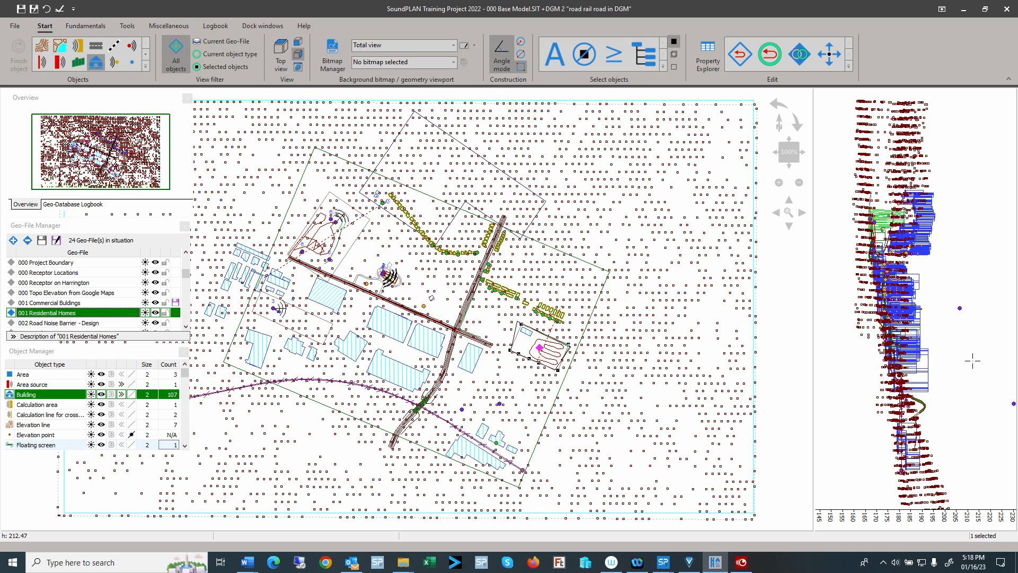
left_click(298, 43)
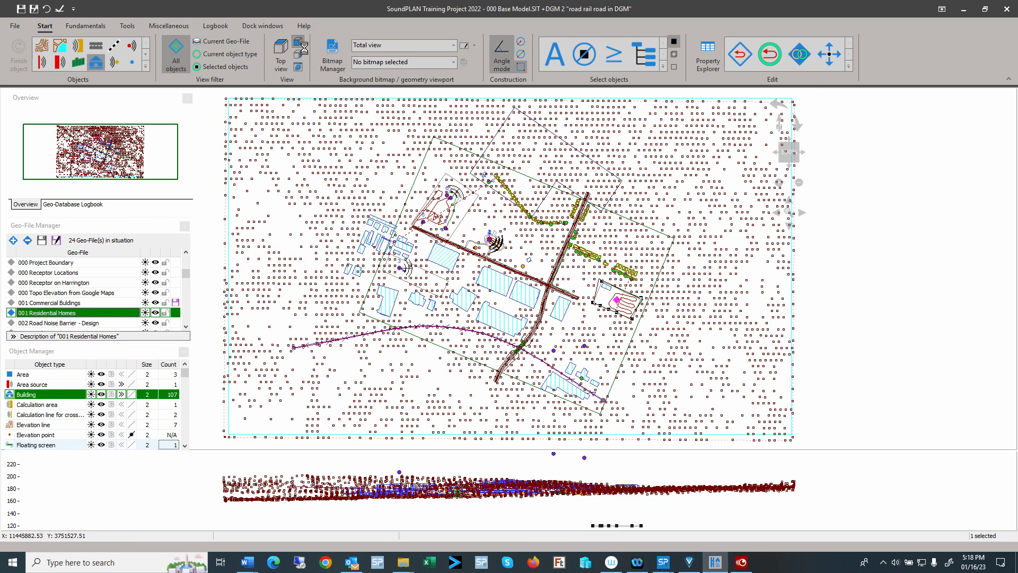
Open Turbine 1's Wind turbine (152) properties and select its Name text
double_click(584, 458)
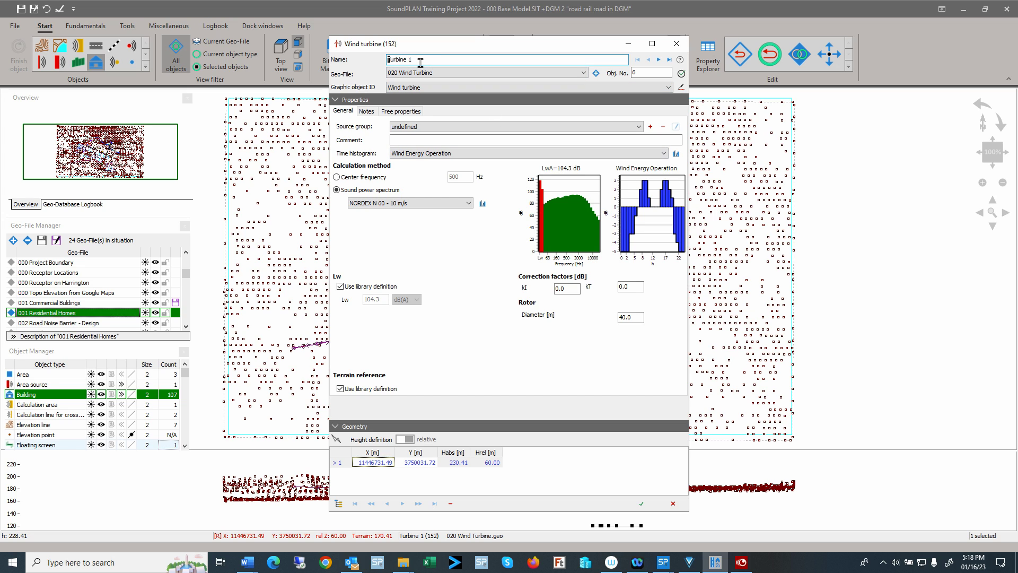
left_click_drag(420, 61, 359, 60)
Cancel the turbine properties, jump to Construction Site, and zoom onto the festival tent
left_click(672, 504)
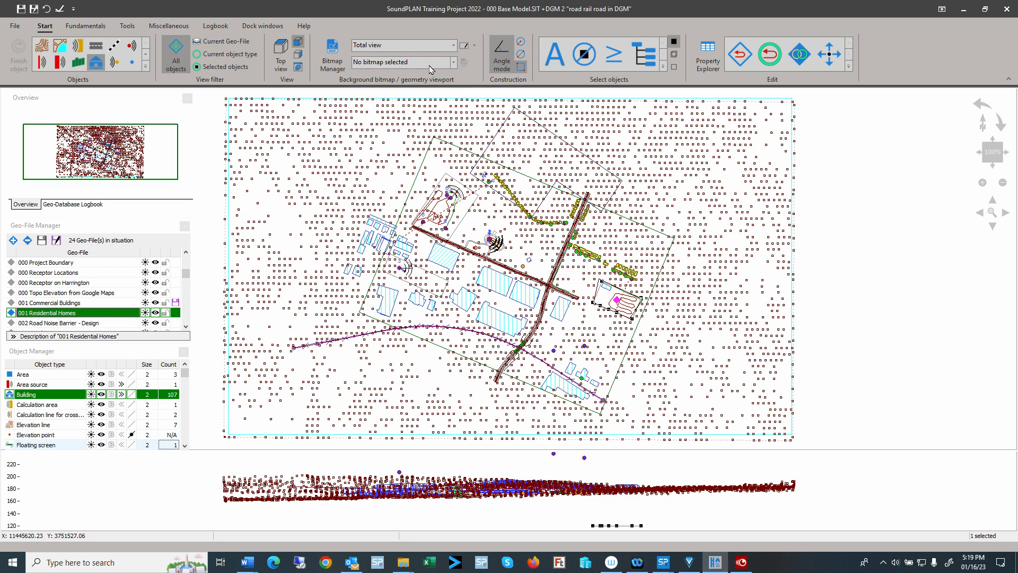
left_click(431, 47)
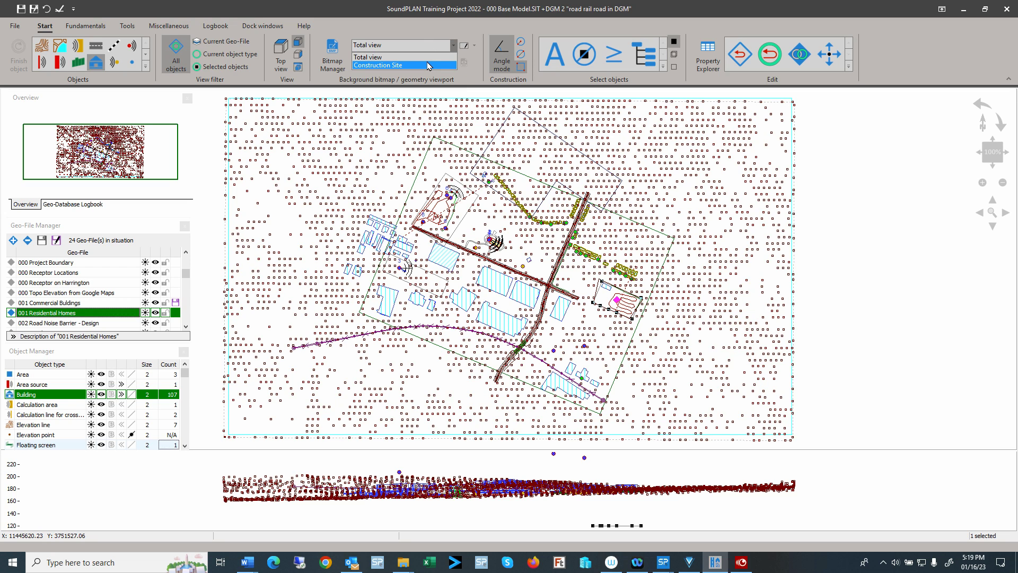
left_click(429, 65)
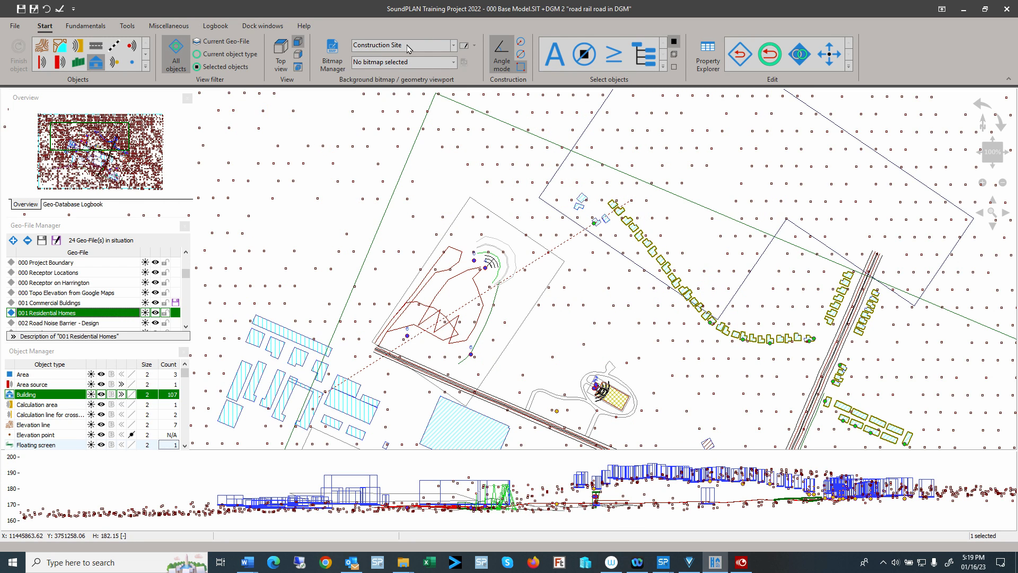
scroll(621, 417, "up", 5)
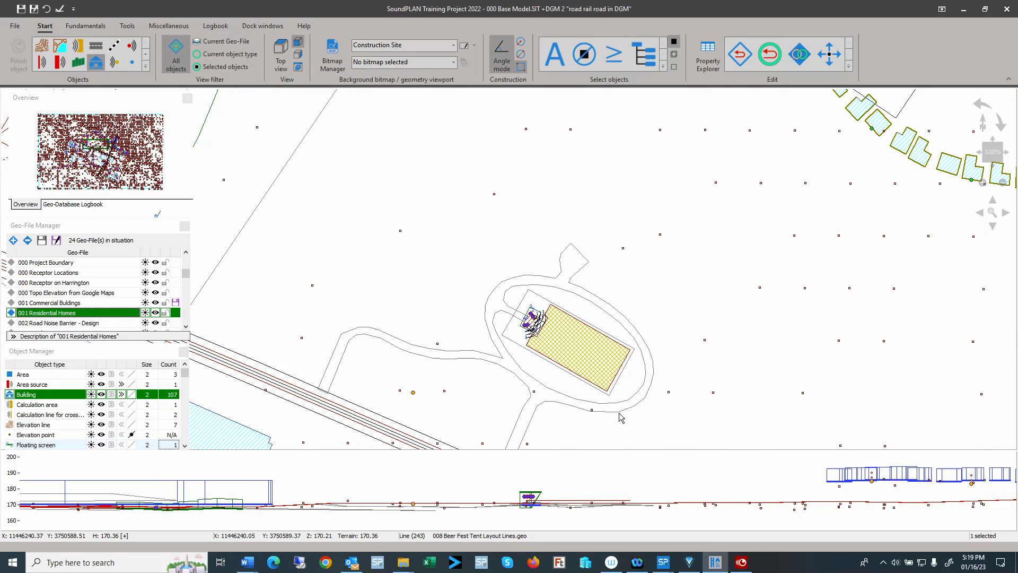
scroll(620, 417, "up", 4)
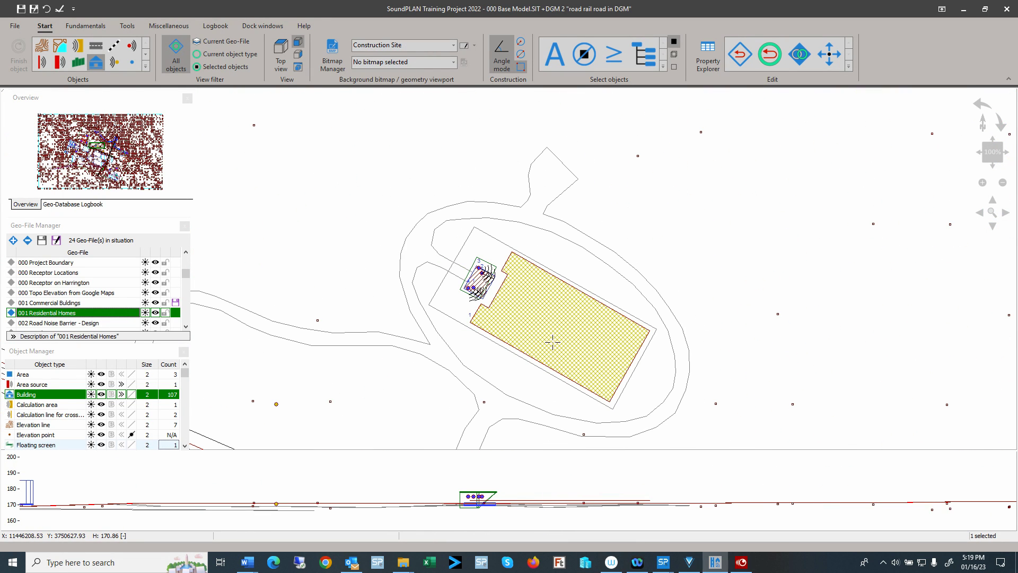
scroll(546, 328, "up", 1)
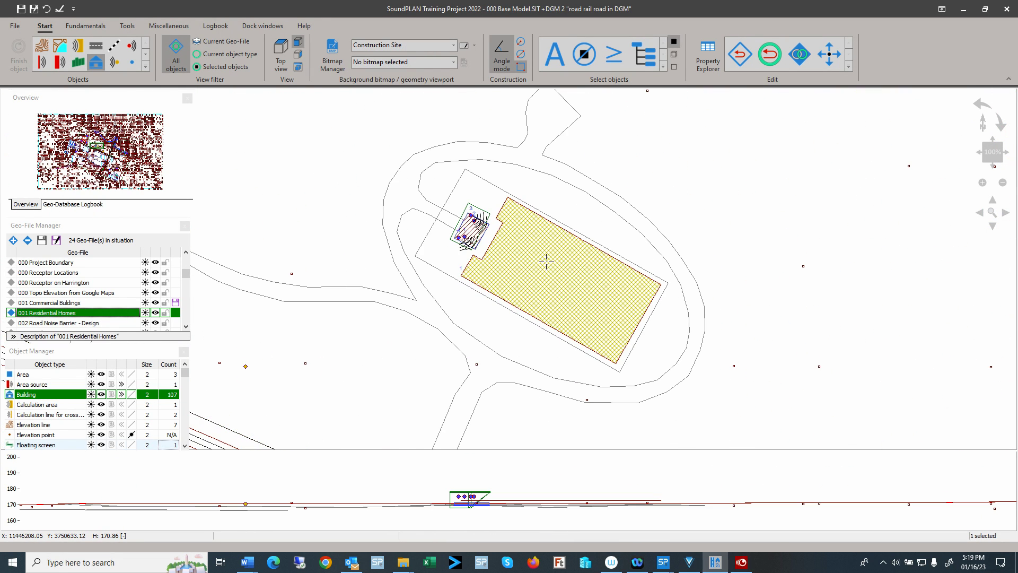
Add a new saved viewport and type the name Beer Festival
left_click(466, 47)
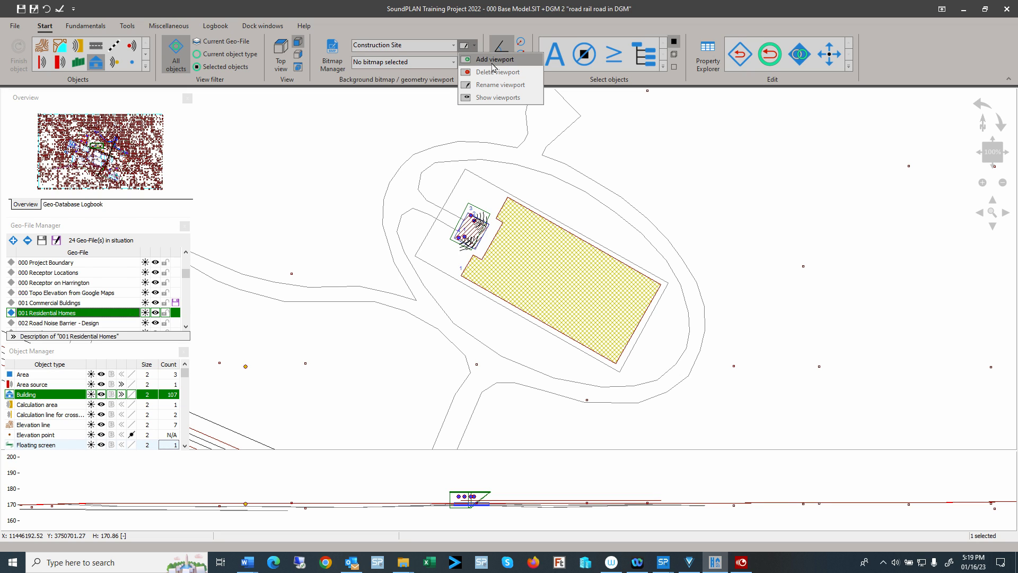
left_click(493, 60)
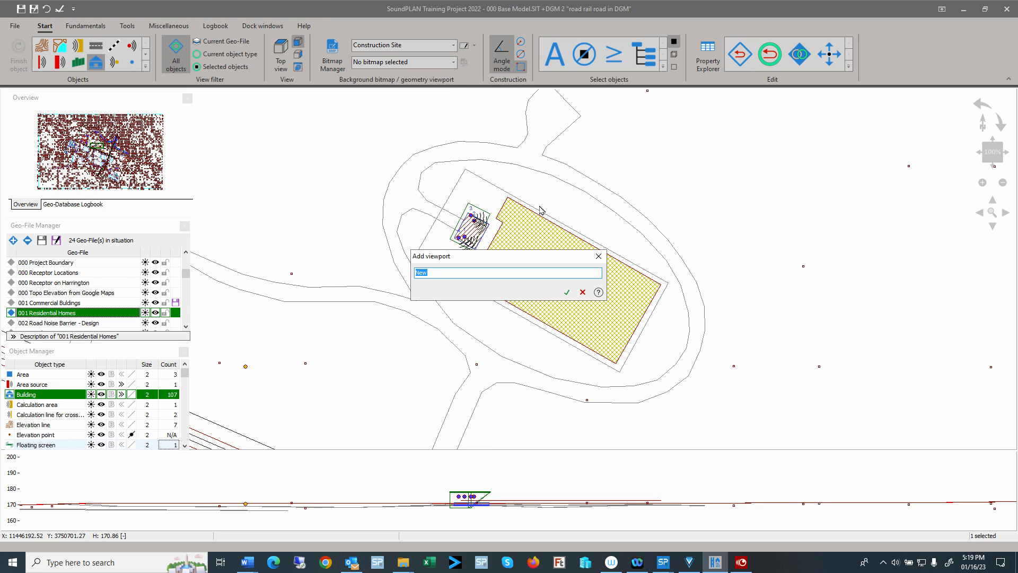
type("Beer Festival")
Confirm the Beer Festival viewport, then switch to Construction Site and back to Total view
key("Return")
left_click(403, 46)
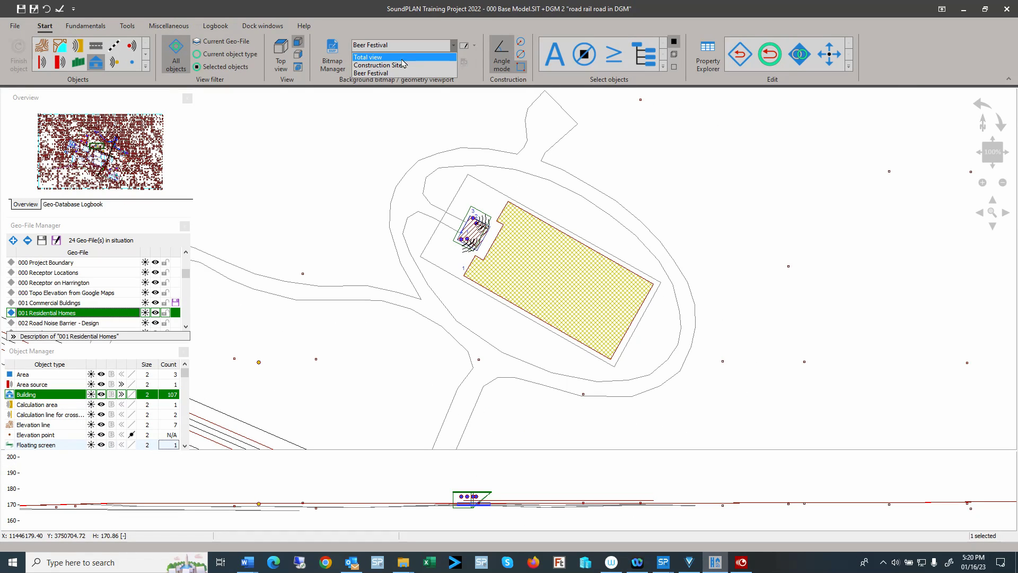
left_click(402, 65)
left_click(394, 47)
left_click(399, 57)
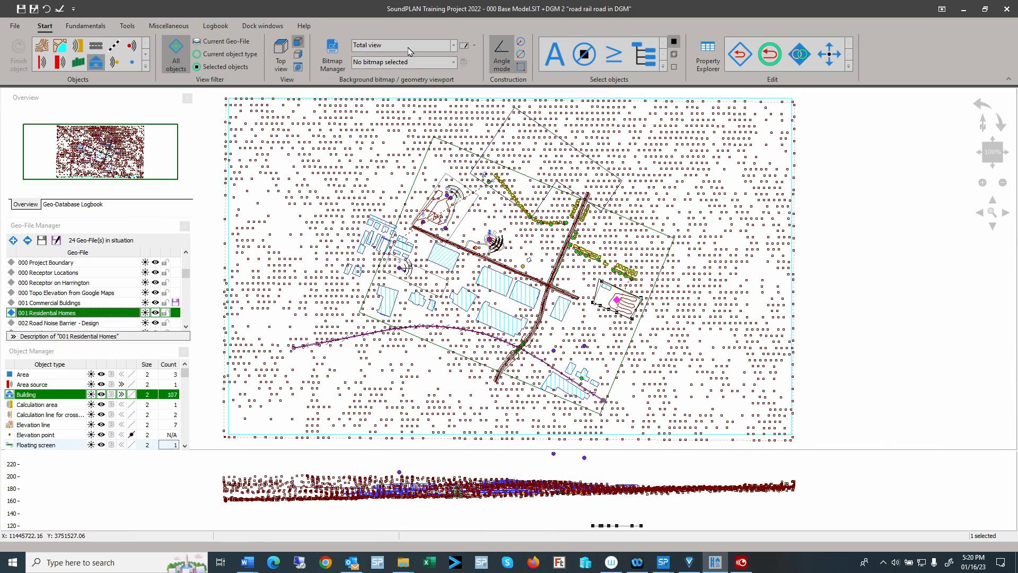
Check the Beer Festival viewport framing the tent, then return to Total view
left_click(408, 48)
left_click(399, 73)
scroll(529, 234, "up", 2)
scroll(529, 234, "down", 4)
scroll(530, 234, "down", 1)
scroll(533, 233, "up", 5)
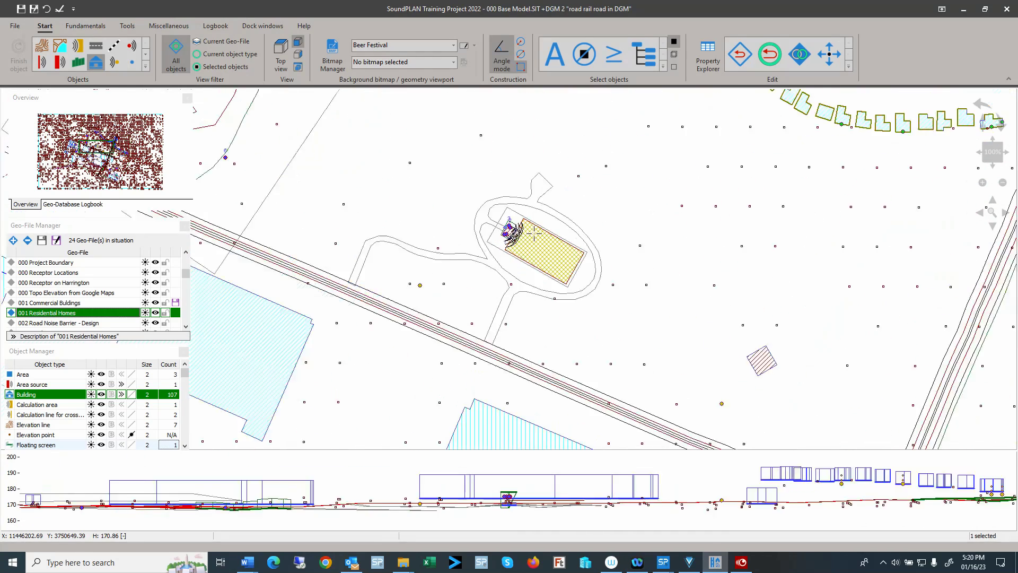
scroll(533, 233, "up", 2)
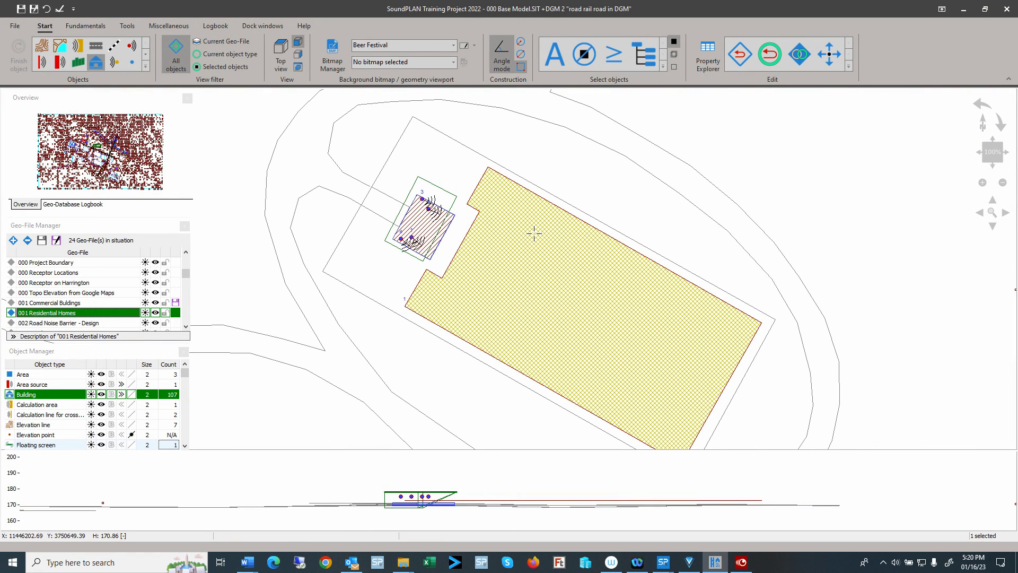
left_click(410, 47)
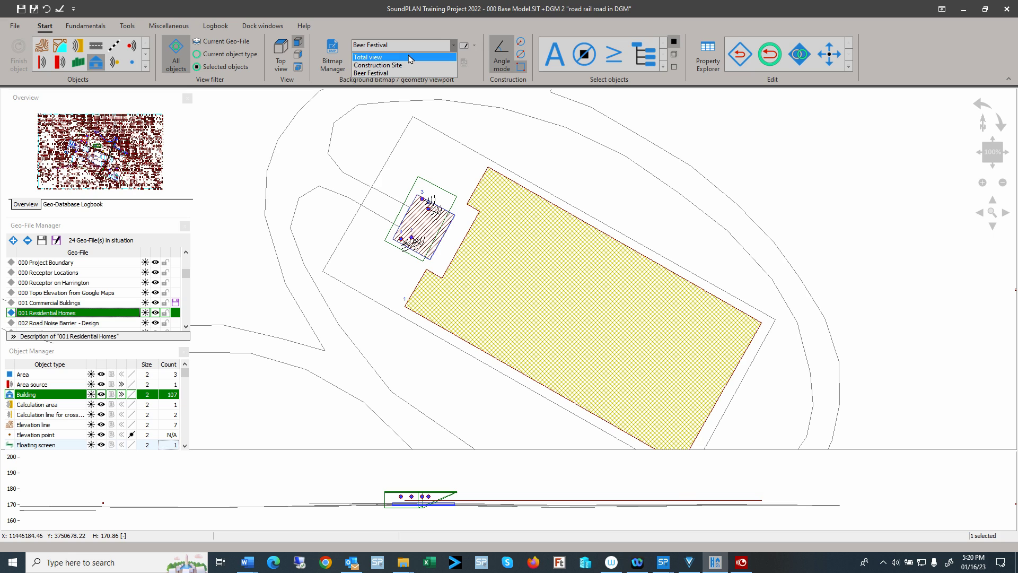
left_click(410, 59)
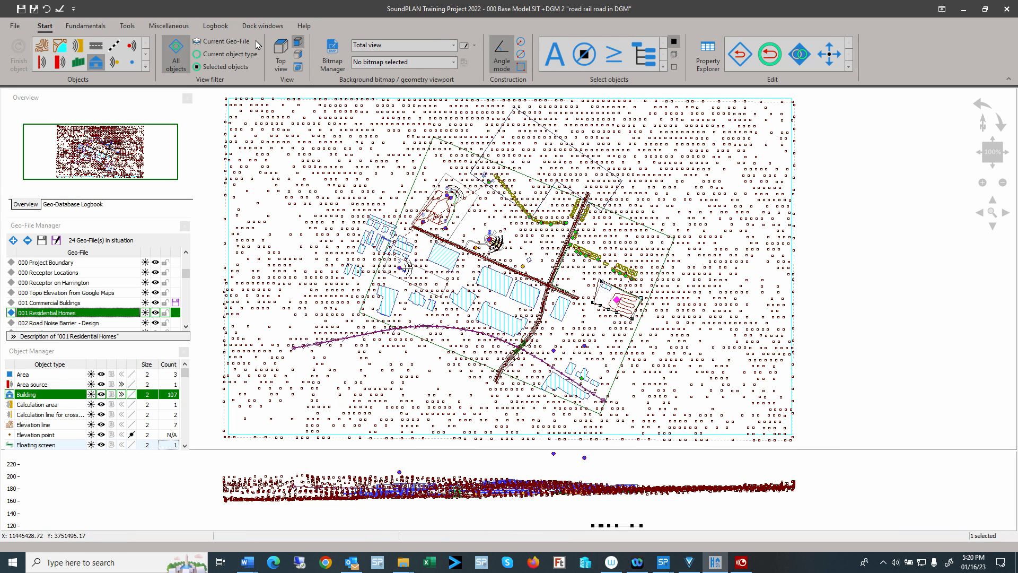
left_click(281, 55)
left_click(402, 62)
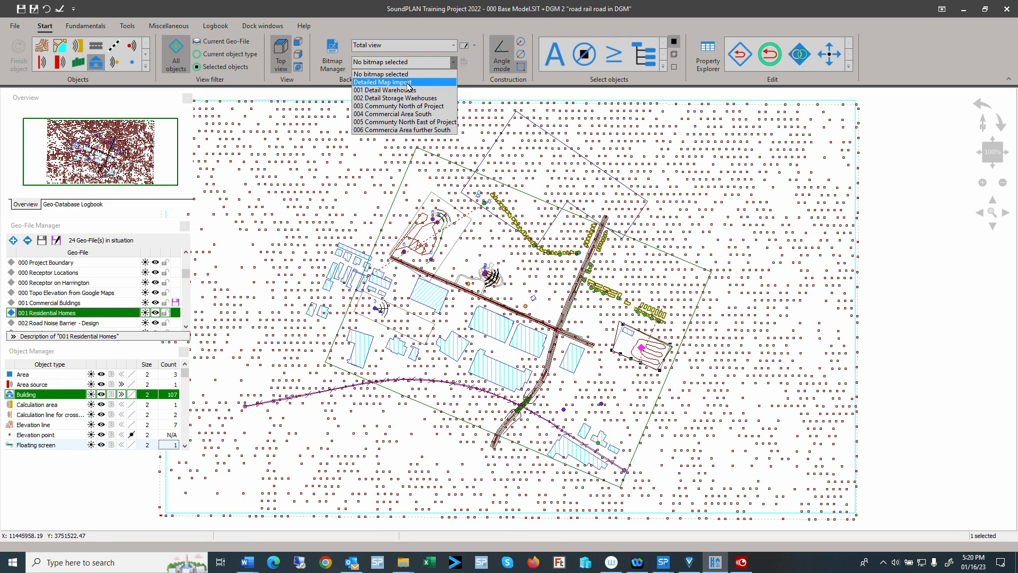
left_click(408, 83)
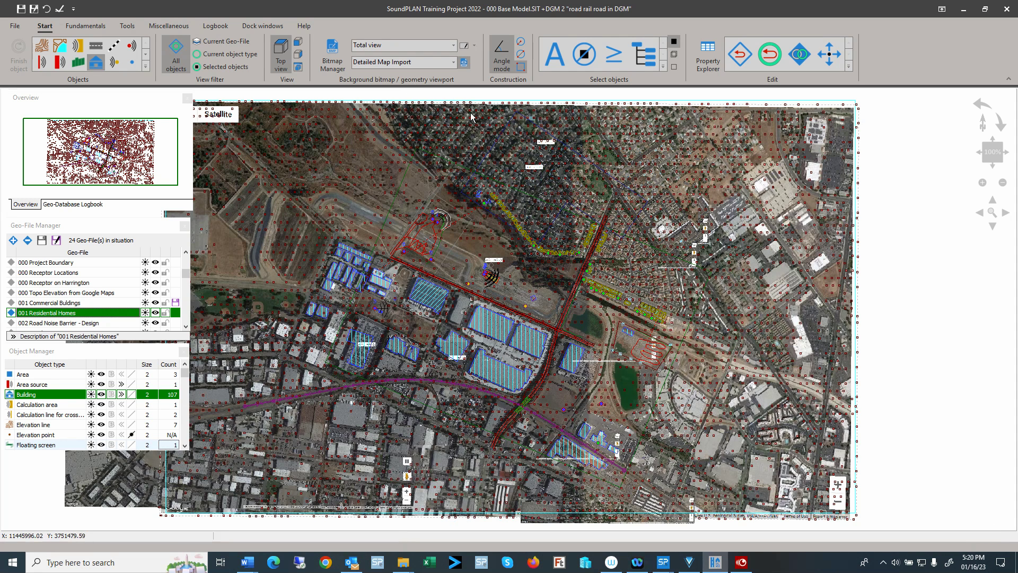
left_click(399, 62)
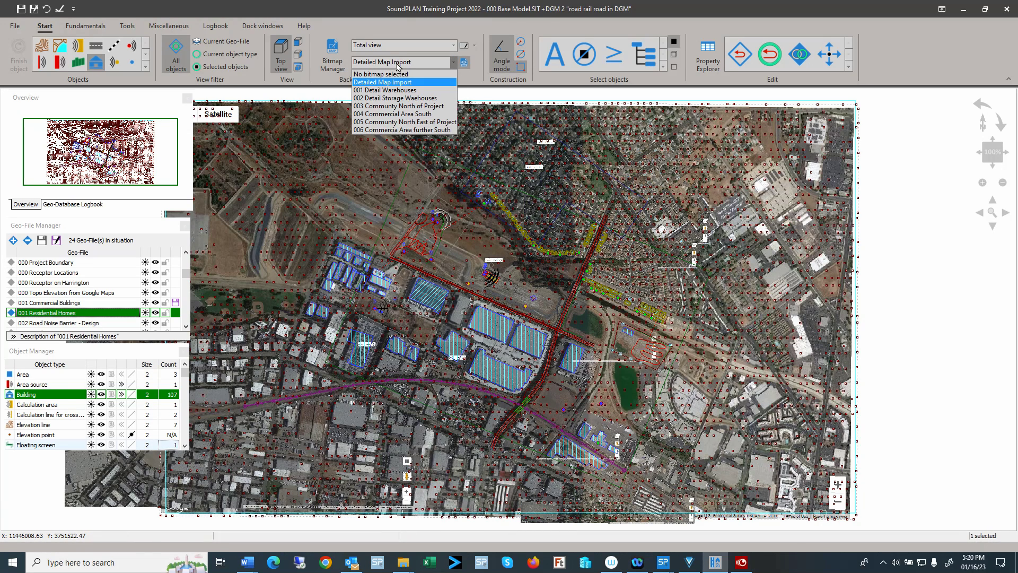
left_click(401, 90)
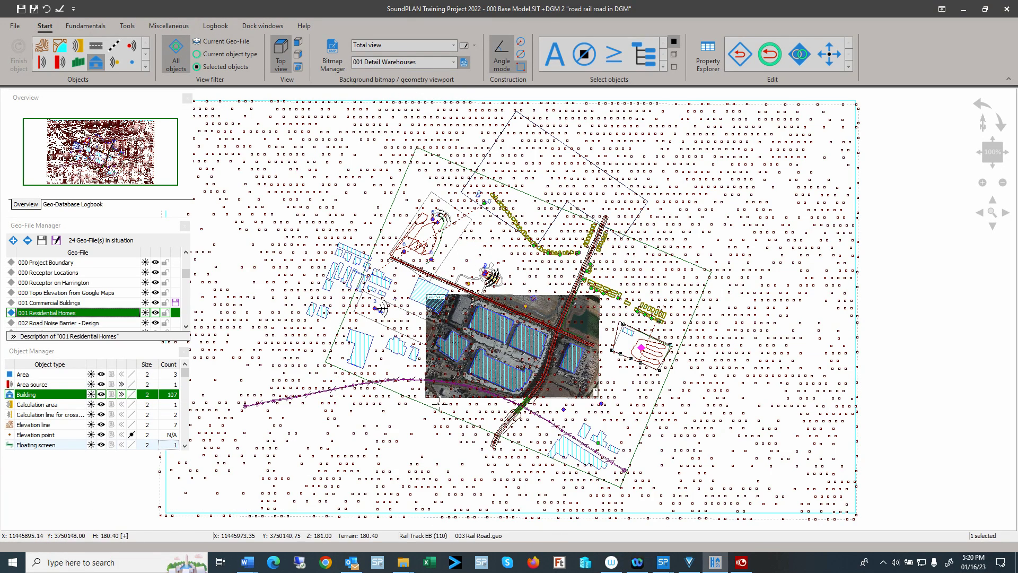
left_click(493, 424)
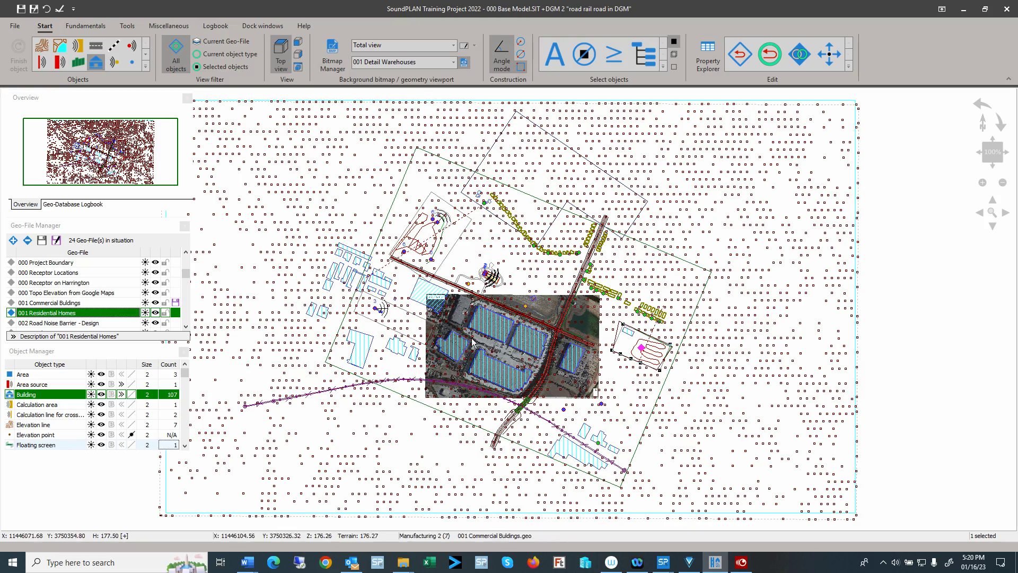
scroll(573, 344, "up", 1)
scroll(572, 366, "up", 3)
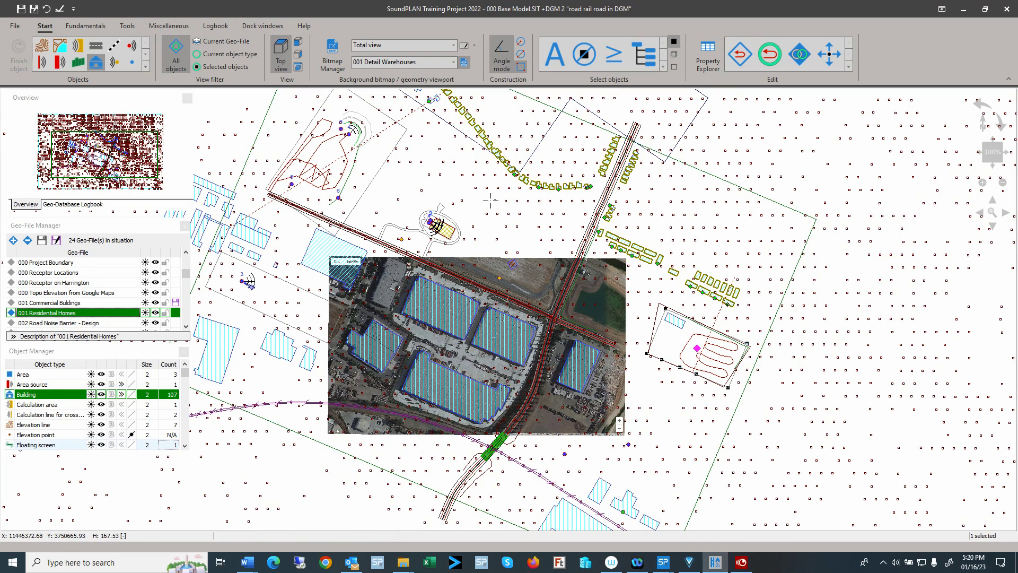
left_click(396, 65)
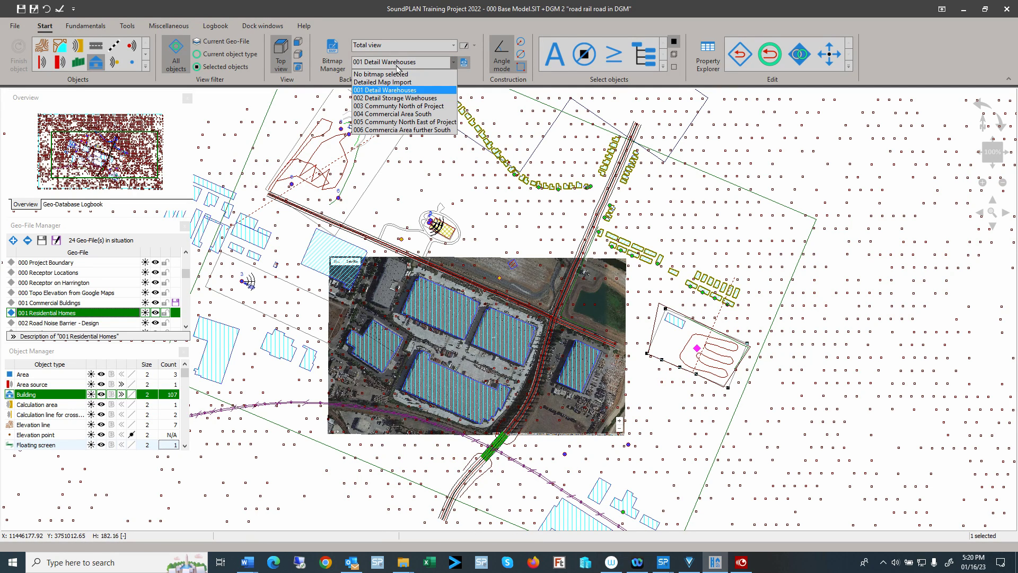
left_click(397, 114)
left_click(398, 62)
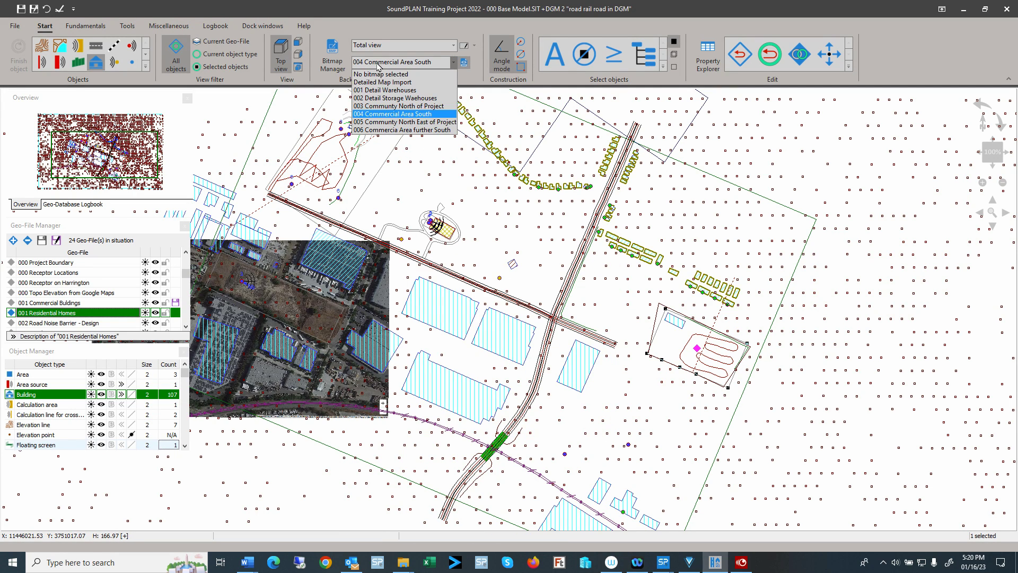
left_click(403, 130)
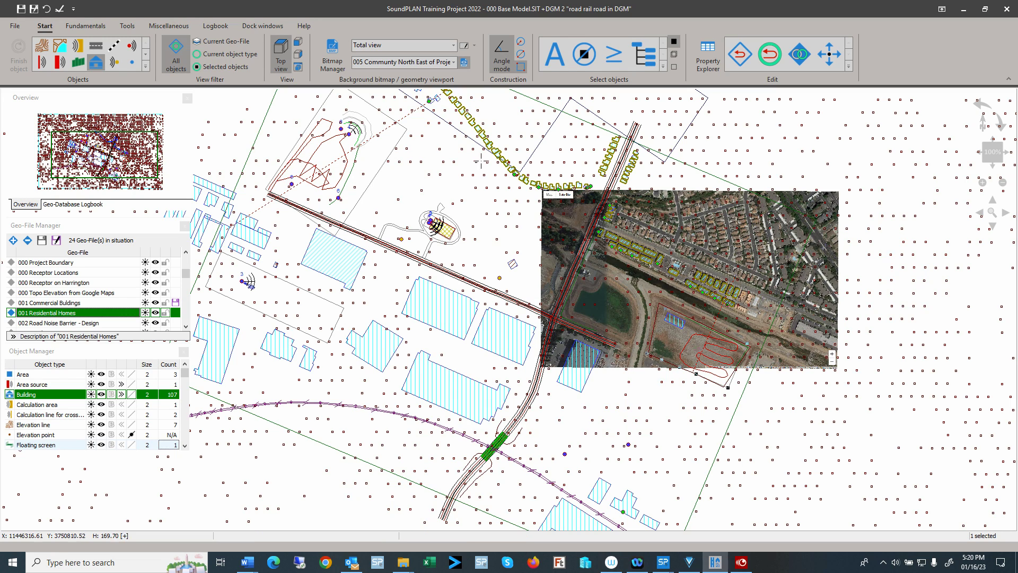
left_click(464, 64)
left_click(464, 64)
left_click(464, 63)
left_click(464, 64)
left_click(464, 63)
left_click(464, 64)
left_click(464, 64)
left_click(464, 64)
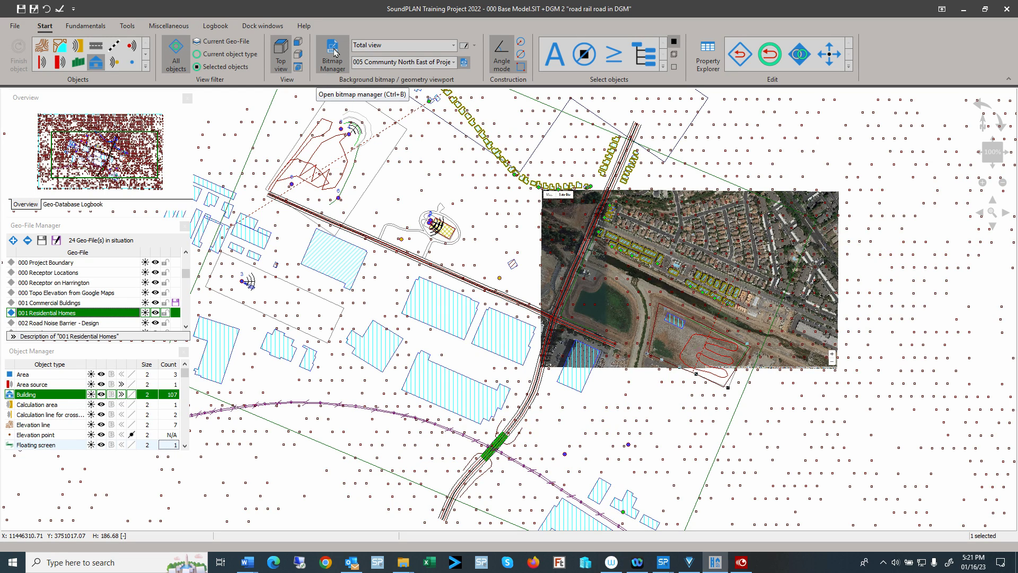
Open the Bitmap Manager and preview the stored aerial images 001–006 in turn
left_click(335, 52)
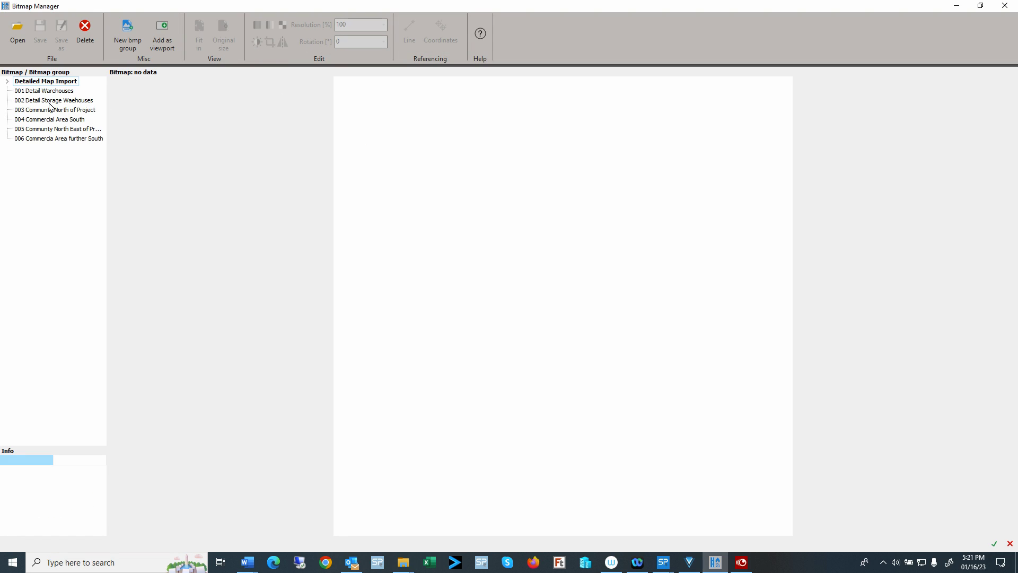
left_click(38, 93)
left_click(40, 101)
left_click(40, 110)
left_click(43, 121)
left_click(46, 130)
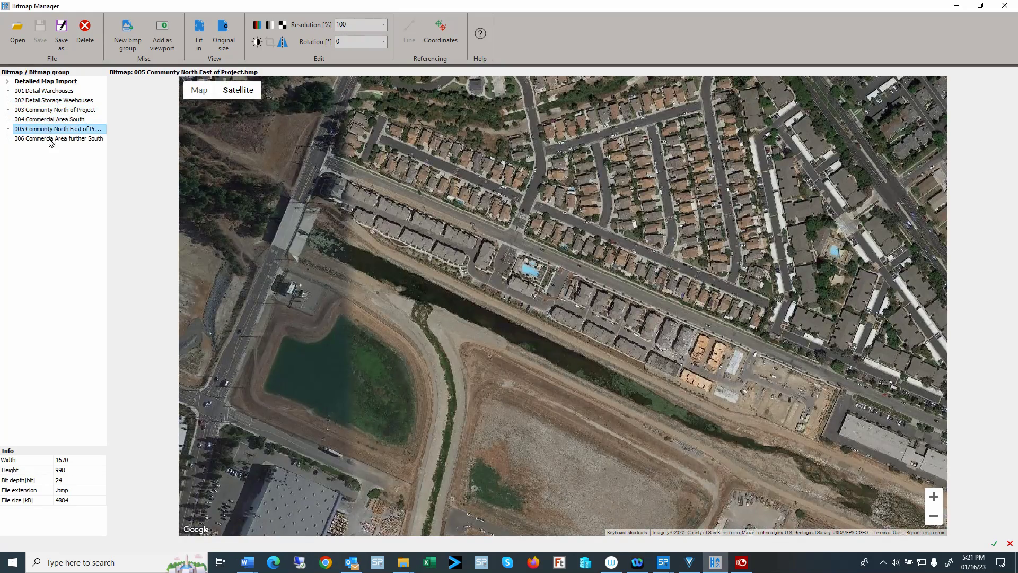
left_click(48, 139)
Return to 001 Detail Warehouses.bmp and compare its georeferencing with the 000 Base Model
left_click(48, 129)
left_click(48, 120)
left_click(49, 110)
left_click(51, 101)
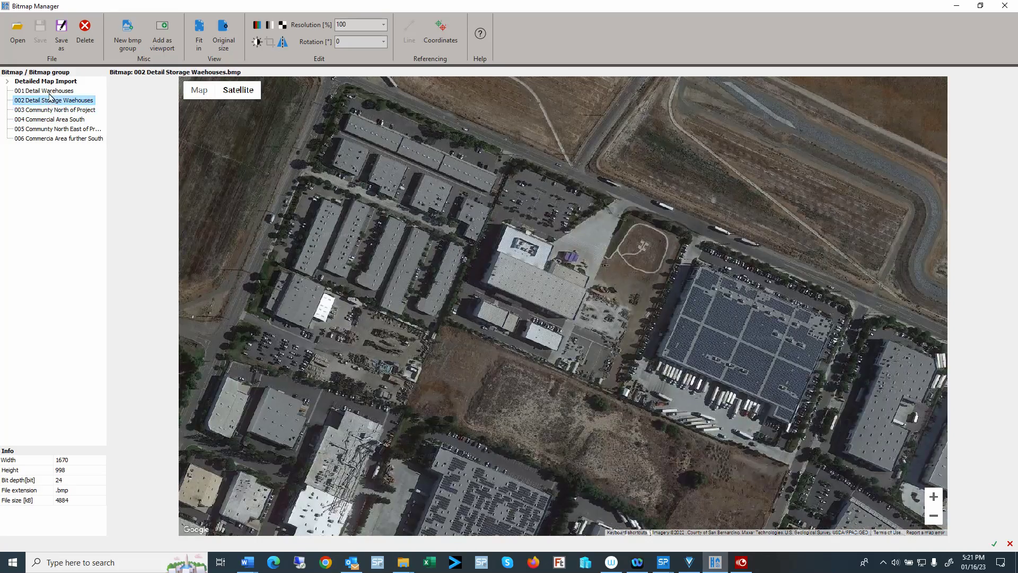
left_click(53, 91)
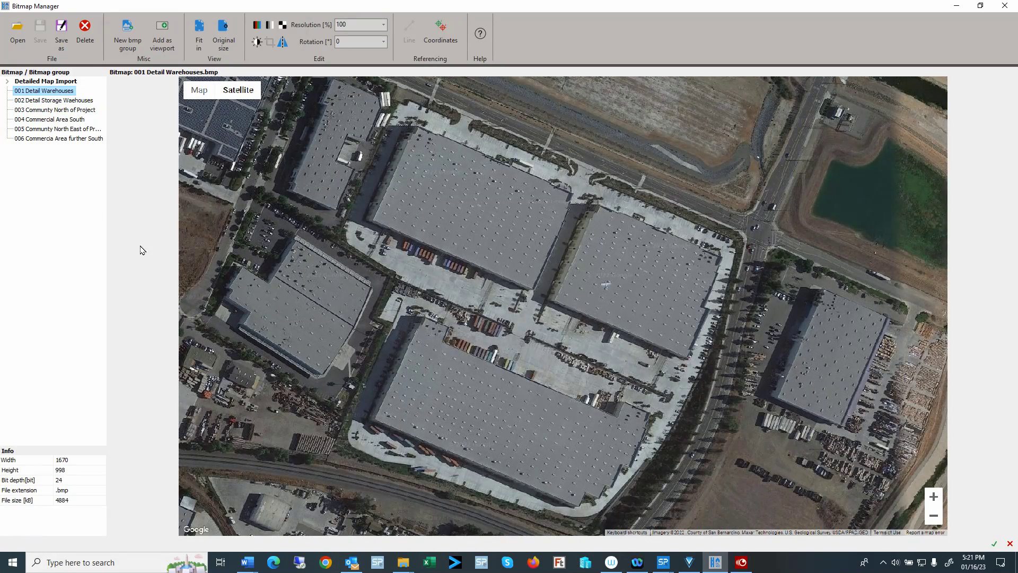
left_click(439, 43)
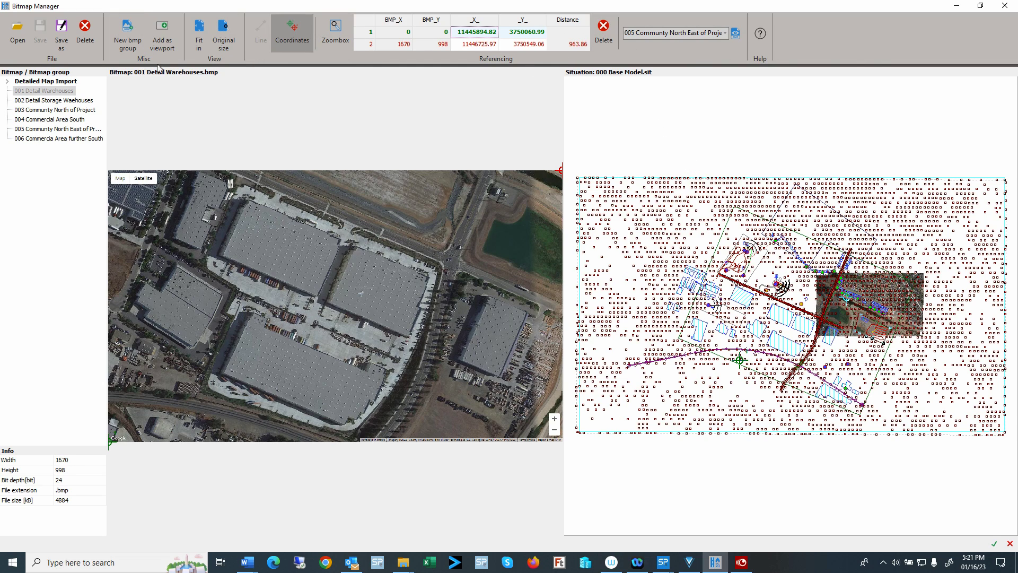
Display the 002 Detail Storage Waehouses.bmp aerial image (1670 × 998, 24-bit) in the Bitmap Manager
left_click(51, 100)
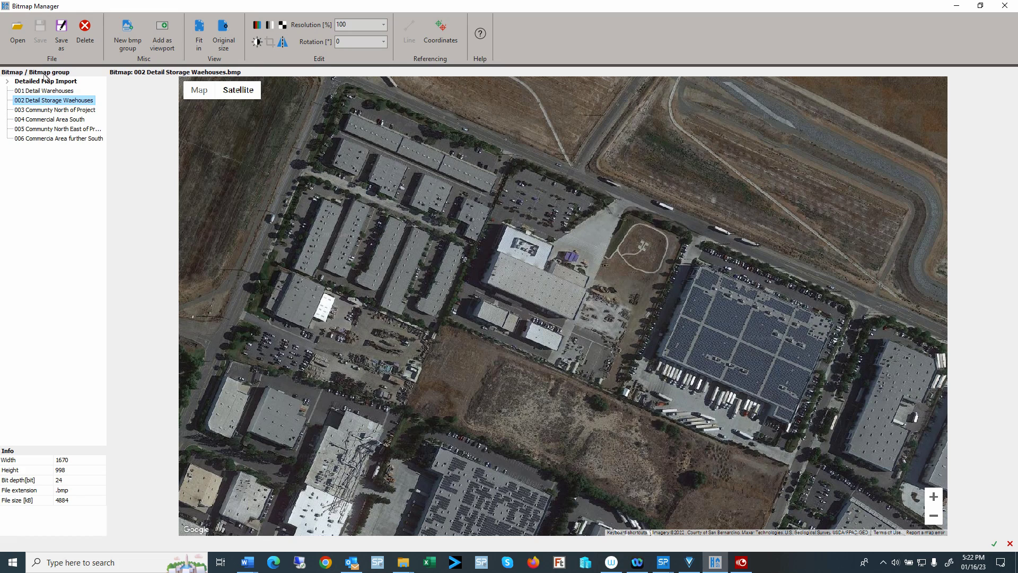
Expand the Detailed Map Import group to list its eight section images and select the group
left_click(7, 82)
left_click(58, 82)
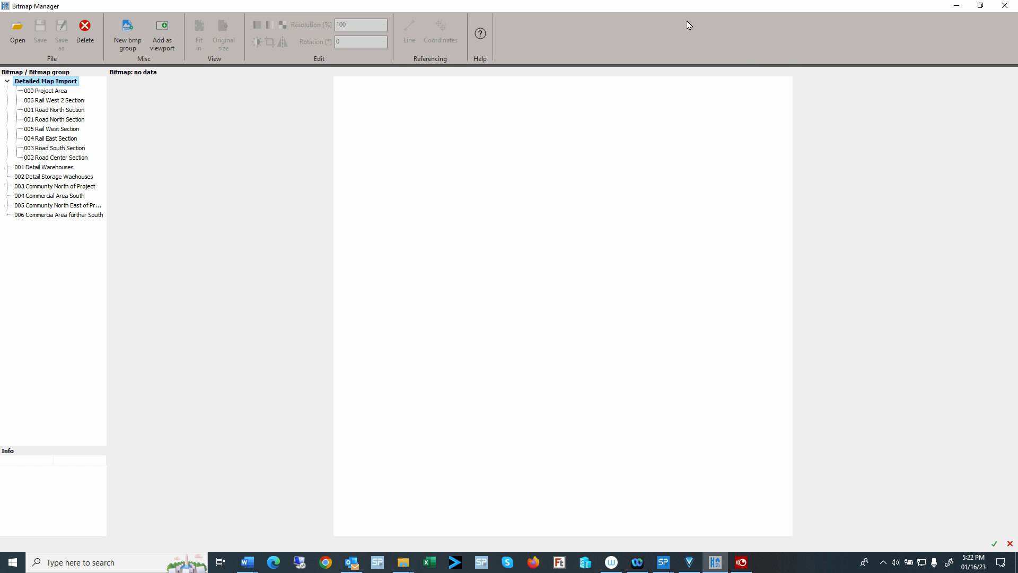
Close the Bitmap Manager, set Detailed Map Import as the background bitmap, and zoom toward the rail line
left_click(1014, 10)
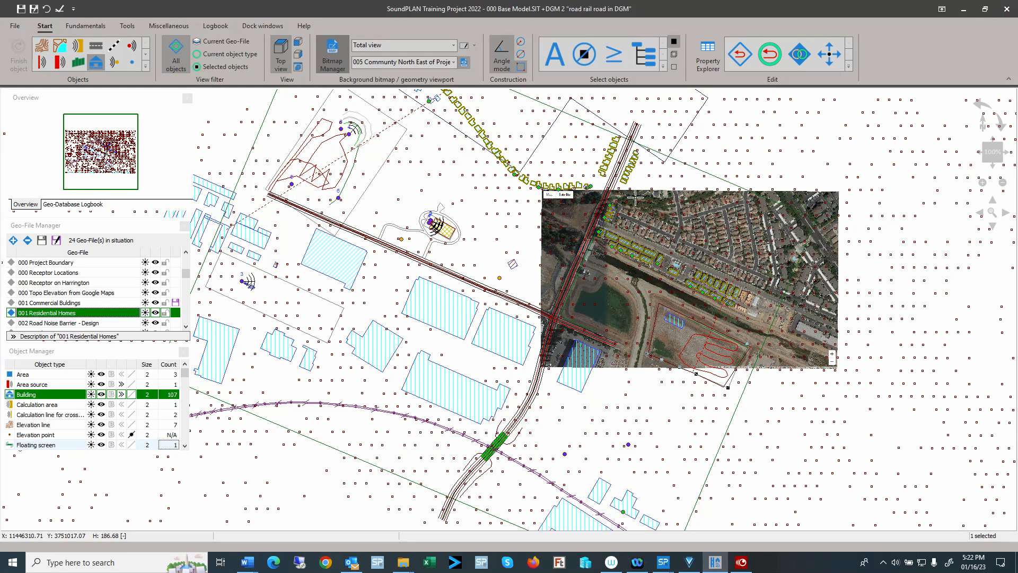
left_click(414, 63)
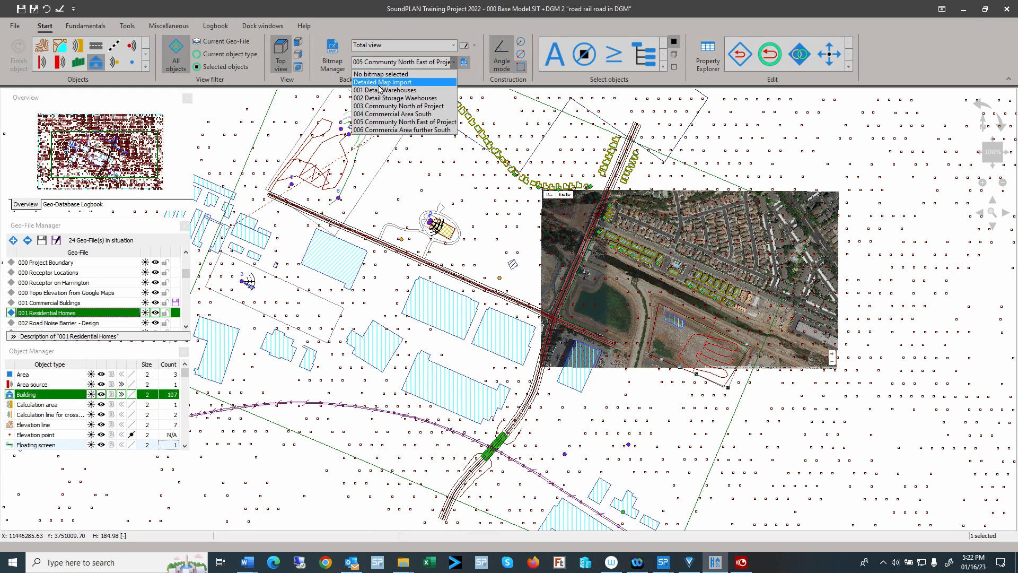
left_click(382, 82)
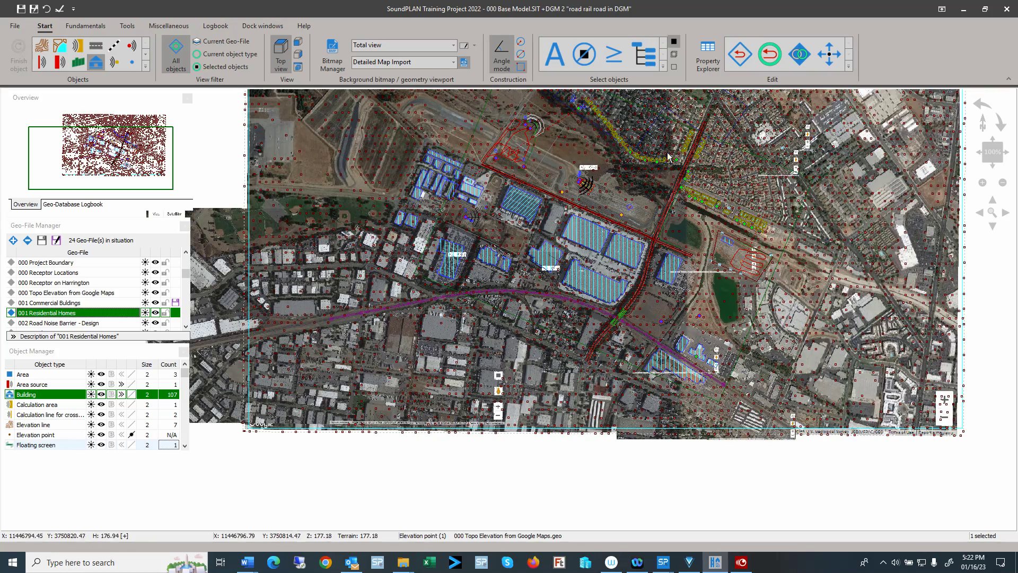
scroll(361, 313, "up", 1)
scroll(361, 313, "up", 1)
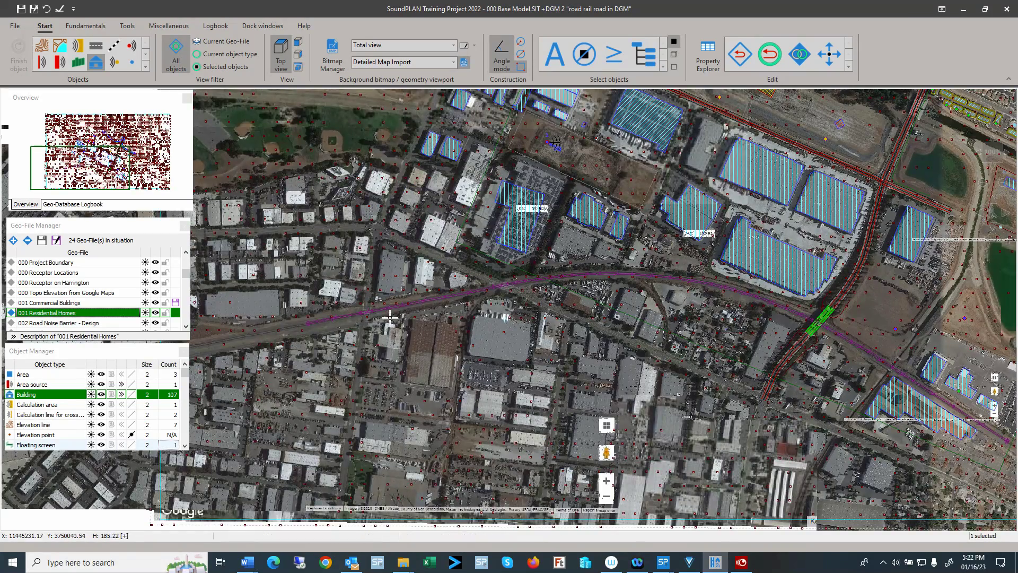
scroll(412, 313, "up", 1)
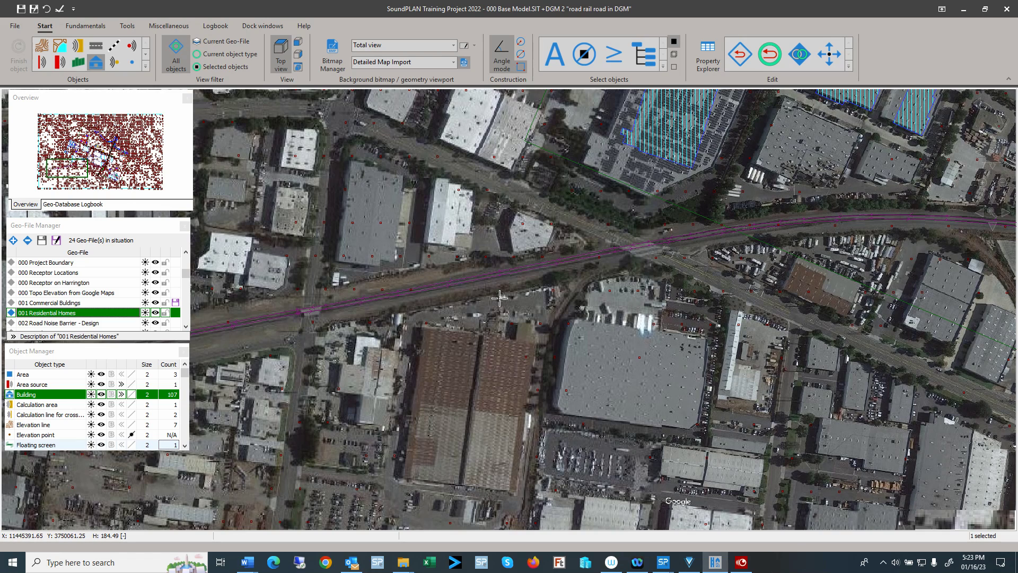
Pan and zoom over the warehouses to compare the aerial rooftops with the building outlines
left_click_drag(831, 162, 505, 455)
left_click_drag(749, 310, 473, 247)
scroll(473, 246, "up", 1)
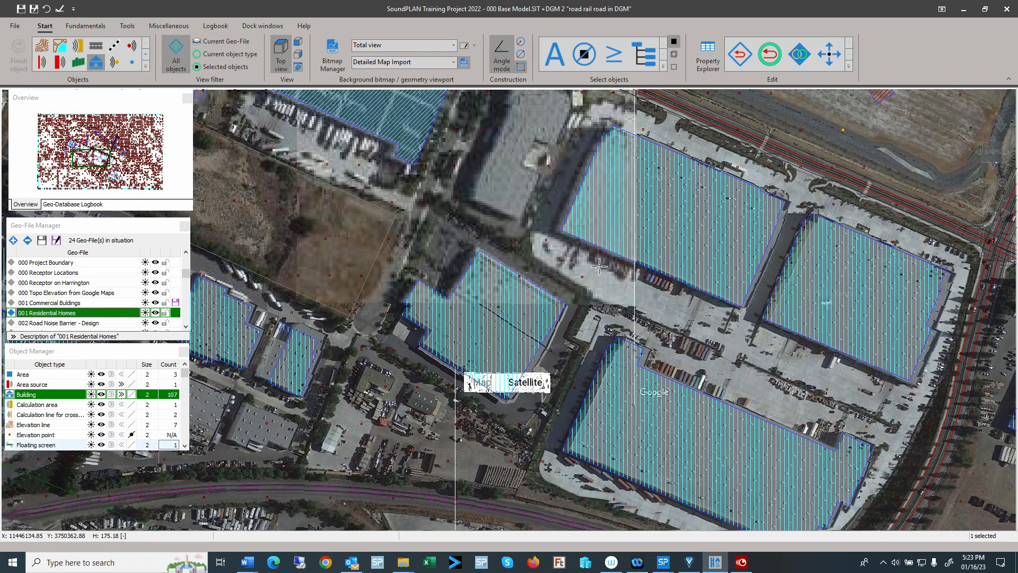
scroll(670, 293, "up", 6)
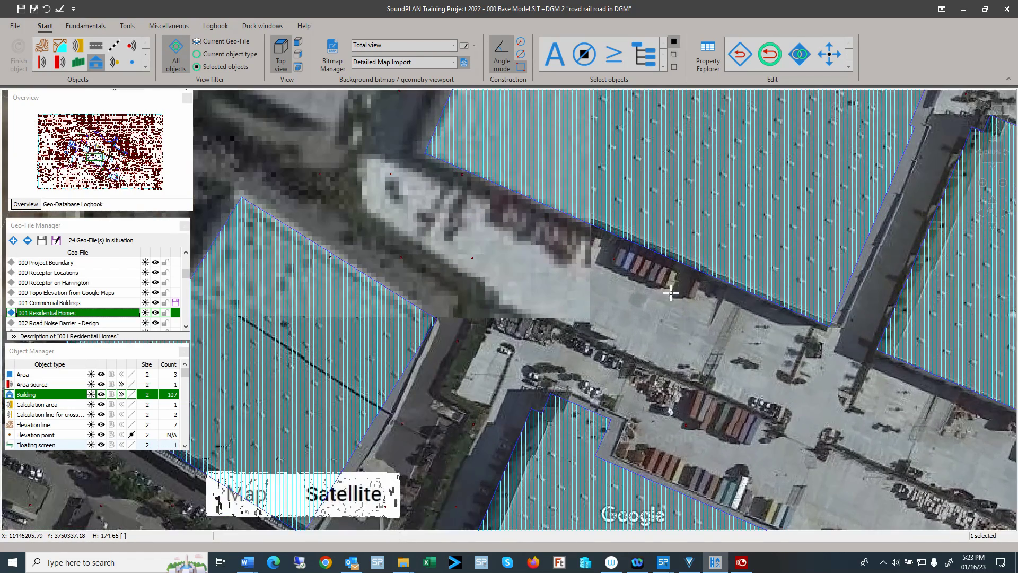
scroll(670, 292, "down", 2)
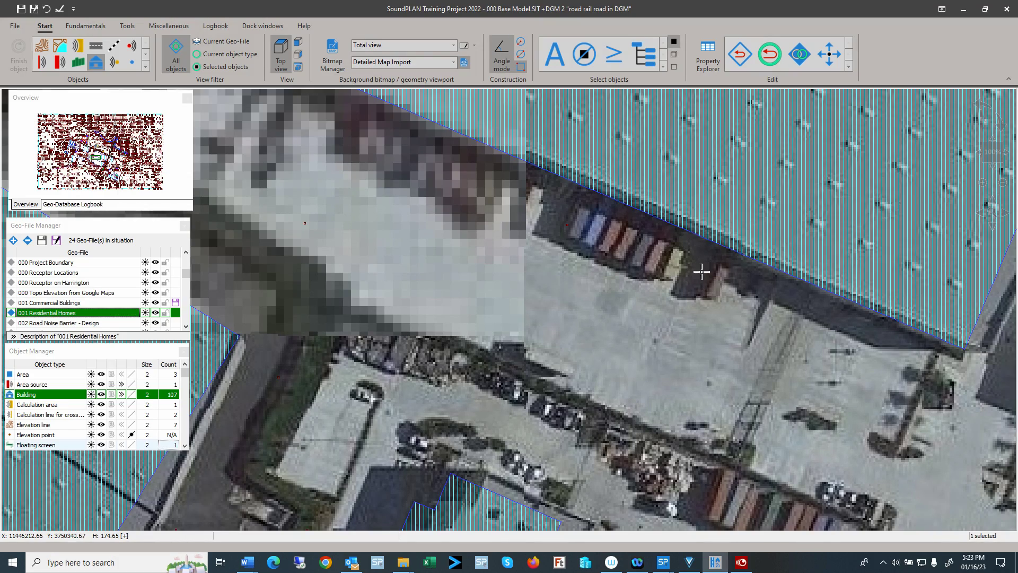
scroll(695, 266, "down", 3)
scroll(686, 253, "down", 2)
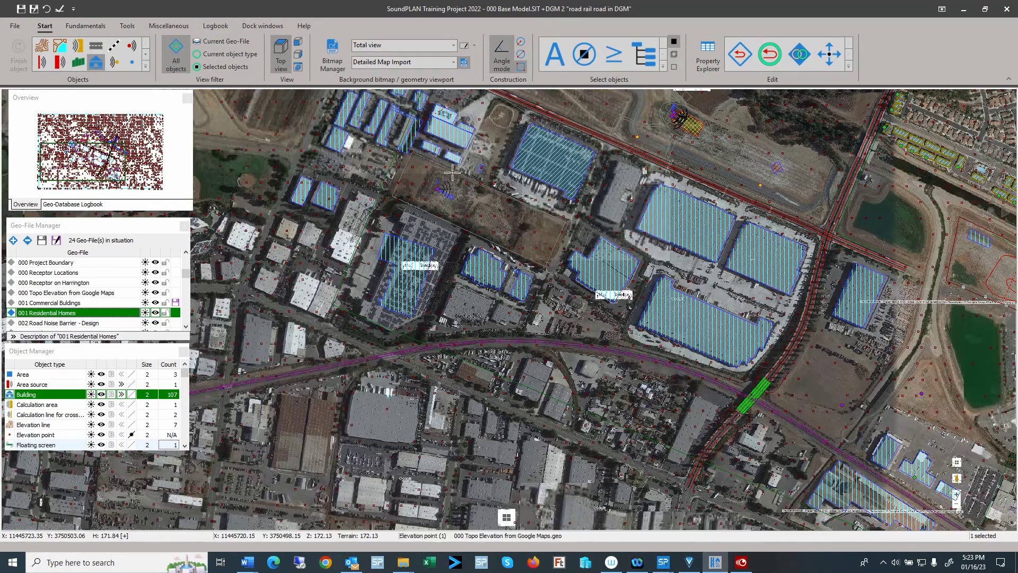
left_click(393, 67)
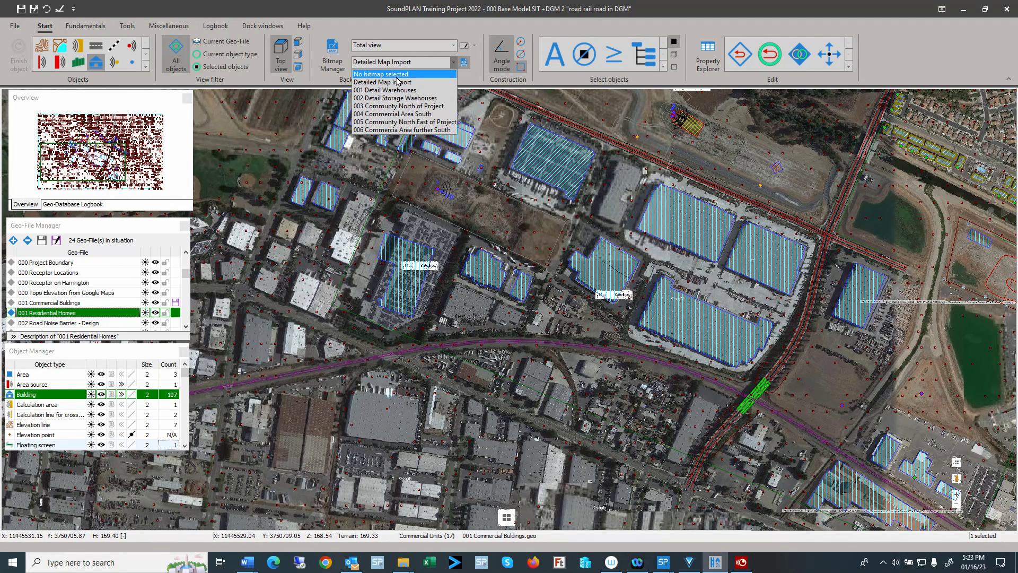
Switch the background to No bitmap selected and back to Detailed Map Import, then enable Angle mode
left_click(397, 76)
left_click(399, 63)
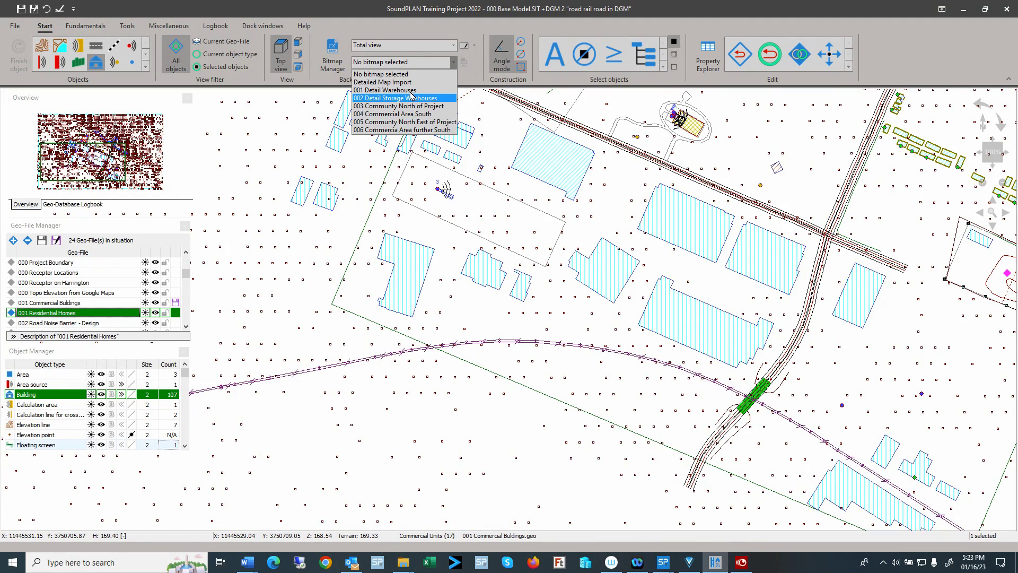
left_click(408, 83)
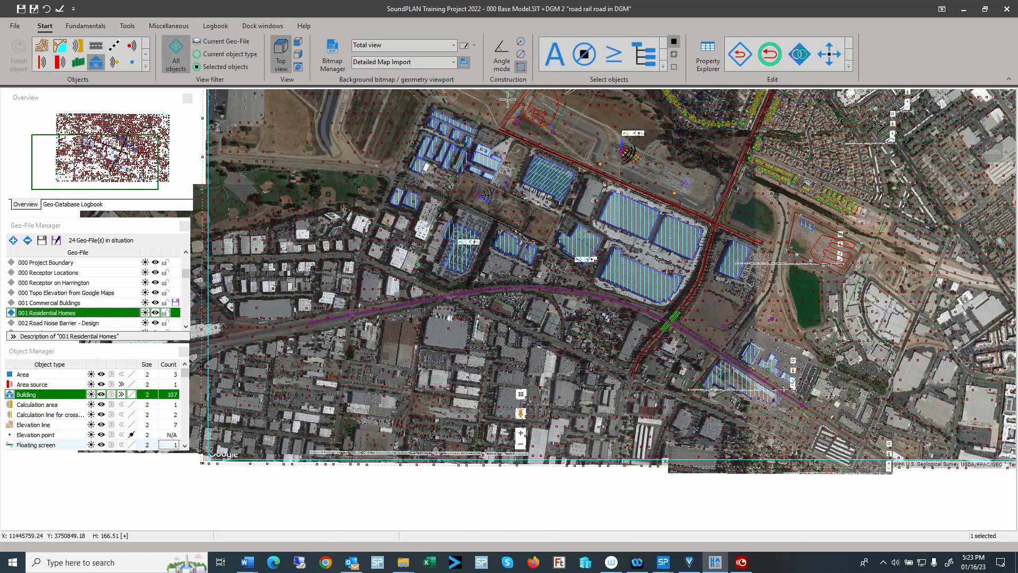
left_click(506, 55)
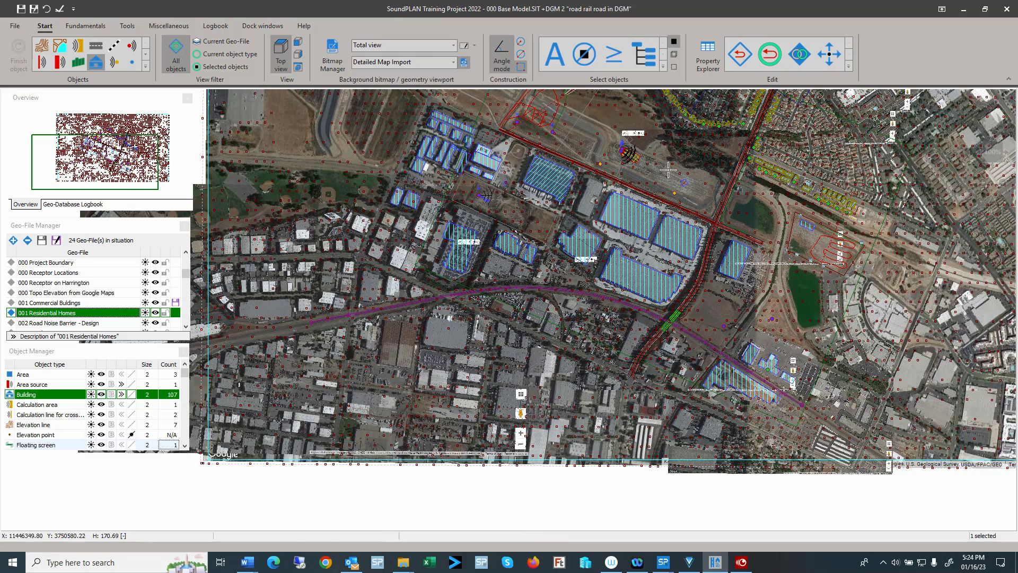
Zoom to the warehouse beside the green bridge and place a new building's first roof corner
scroll(641, 323, "up", 3)
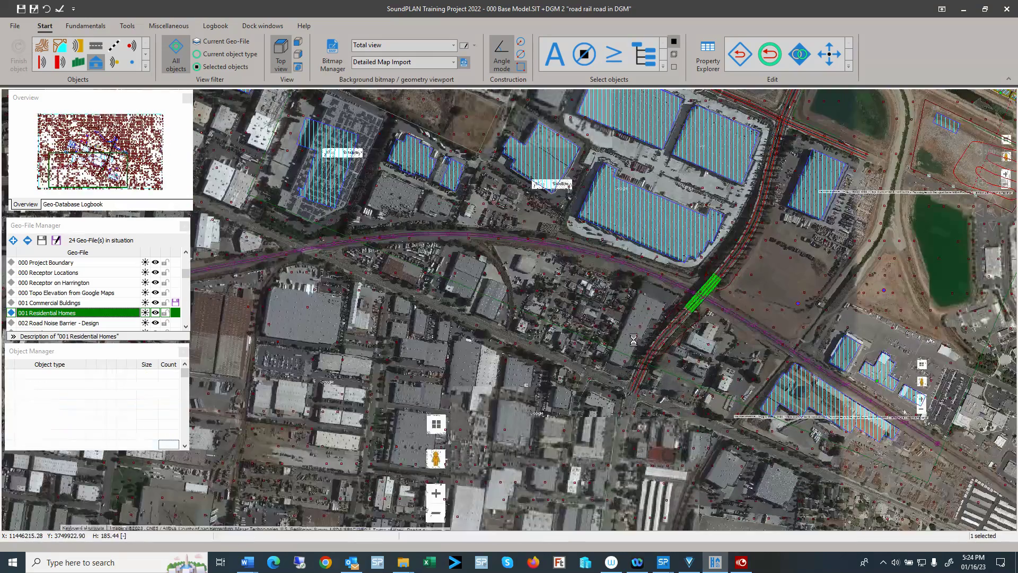
scroll(639, 314, "up", 5)
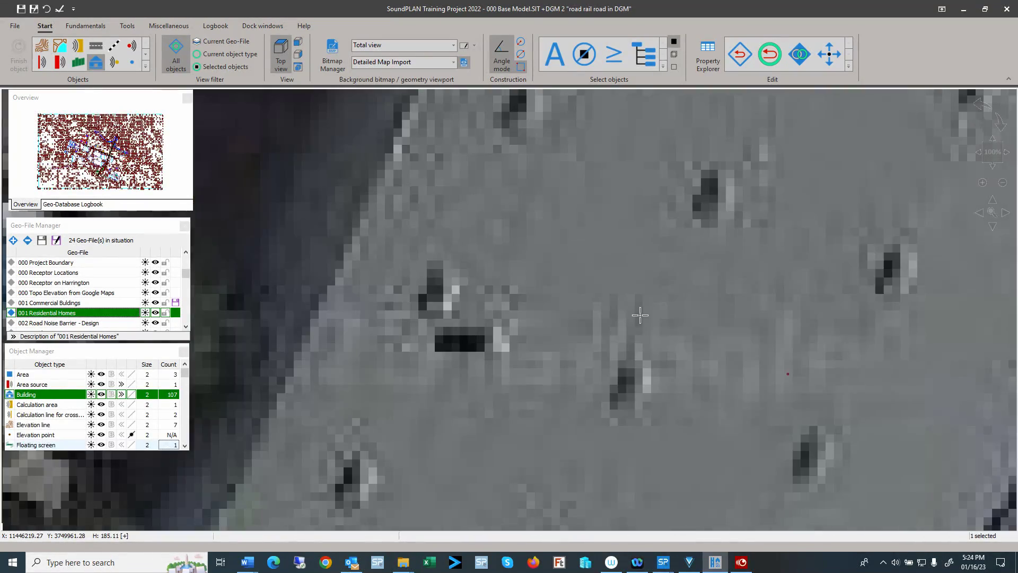
scroll(640, 315, "down", 5)
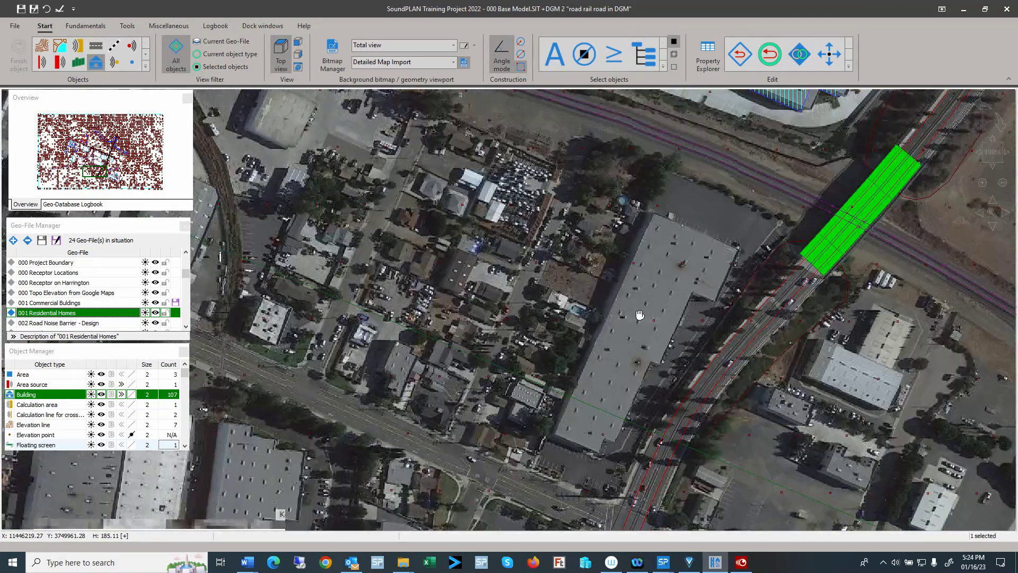
left_click_drag(640, 315, 572, 250)
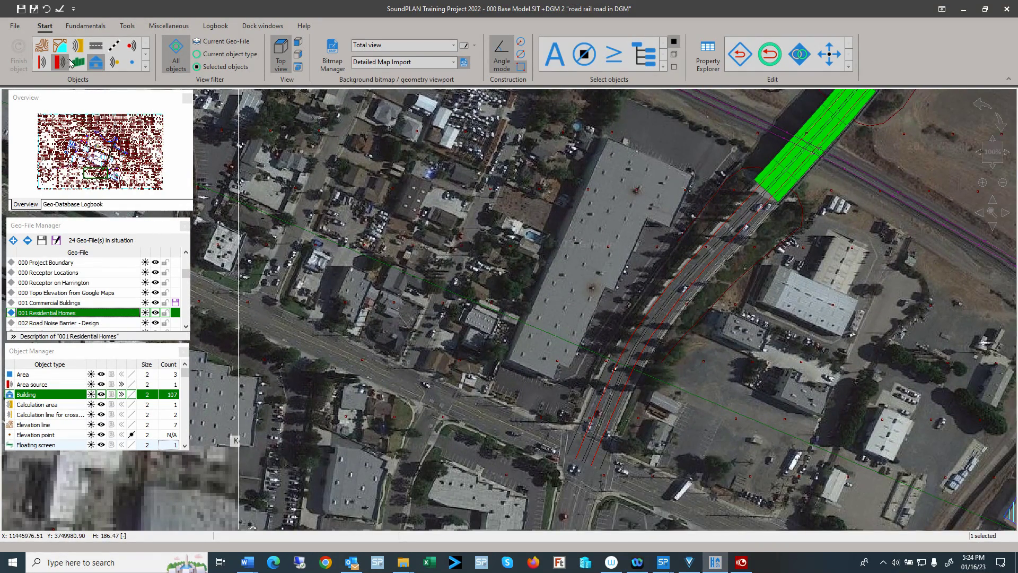
double_click(509, 359)
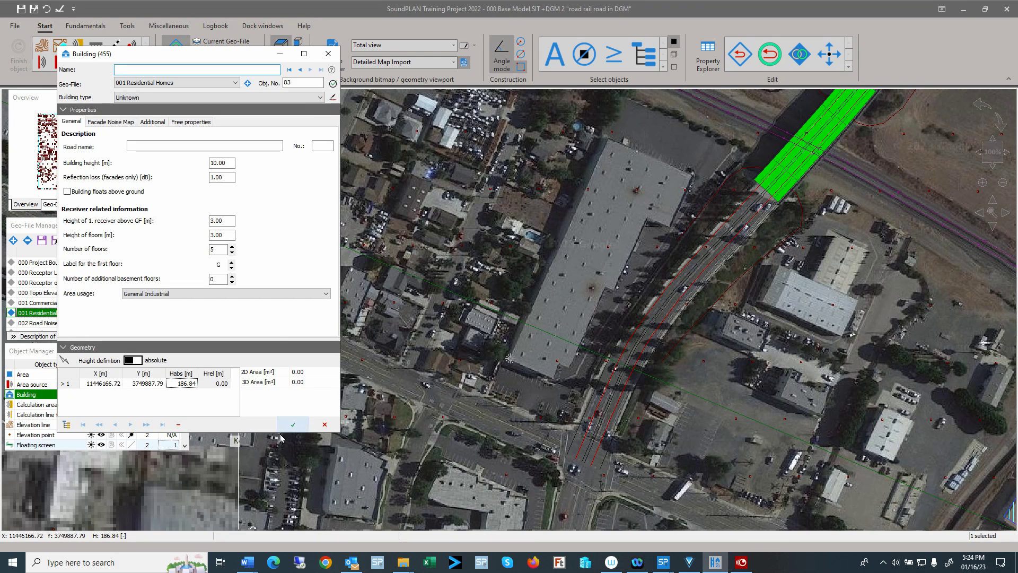
Accept the building properties and trace the L-shaped warehouse roof corner by corner, closing the outline
left_click(292, 424)
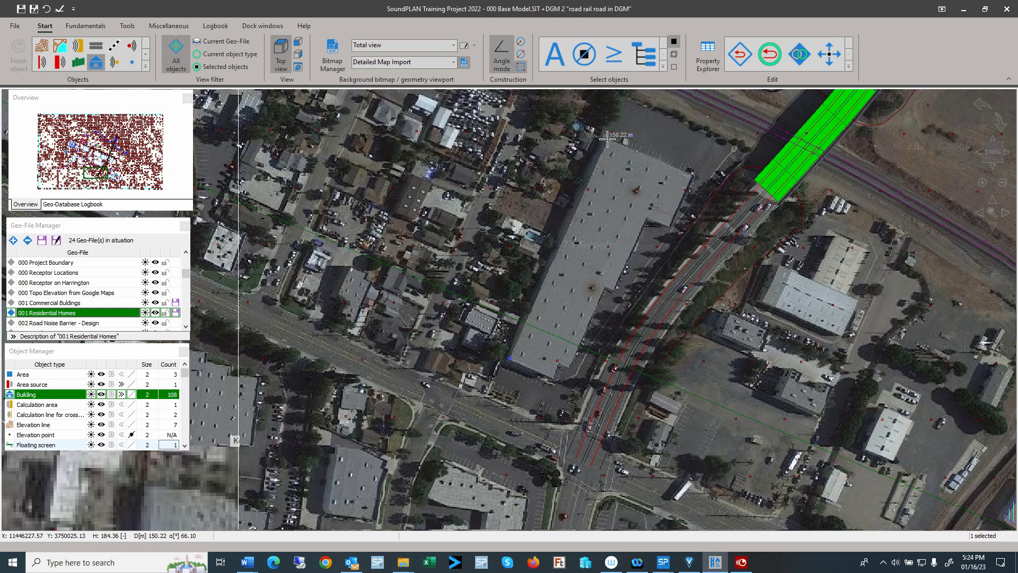
left_click(607, 138)
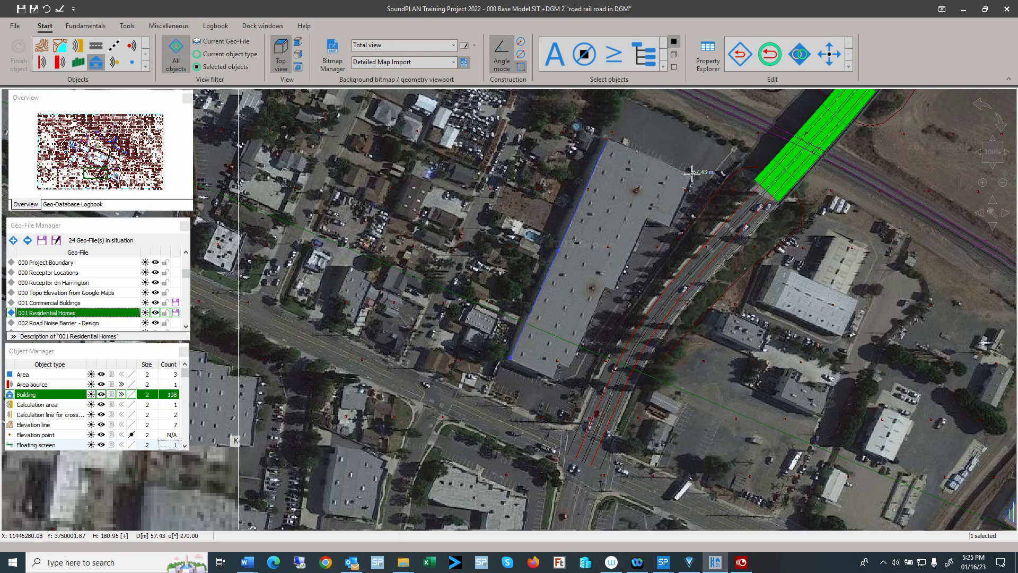
left_click(691, 172)
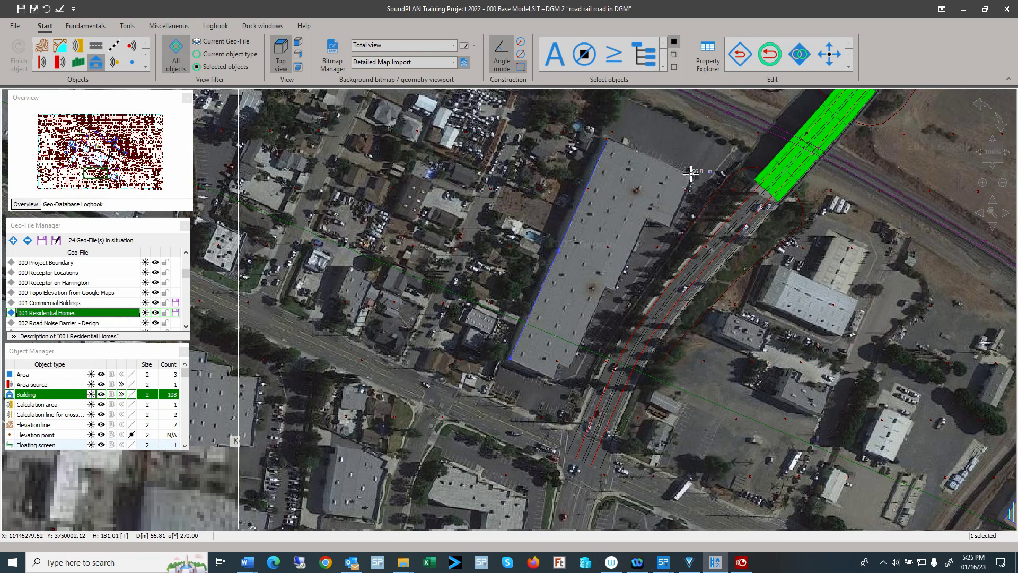
left_click(669, 226)
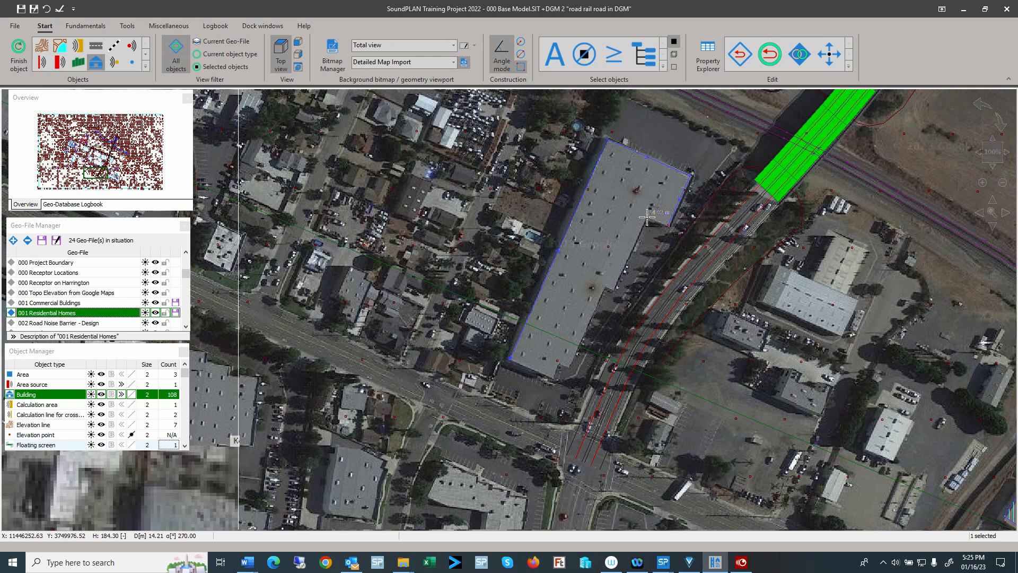
left_click(647, 217)
left_click(614, 288)
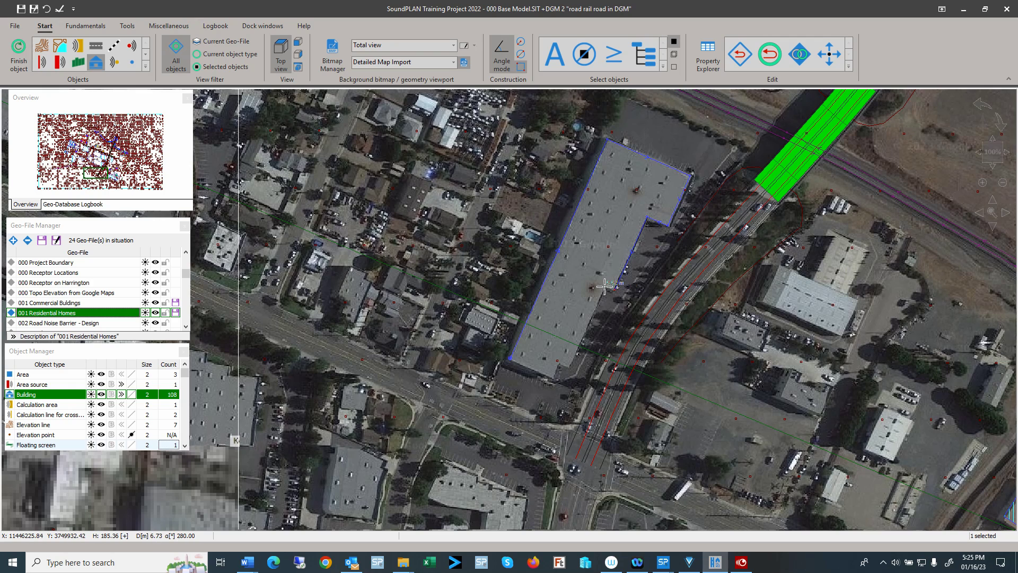
left_click(571, 361)
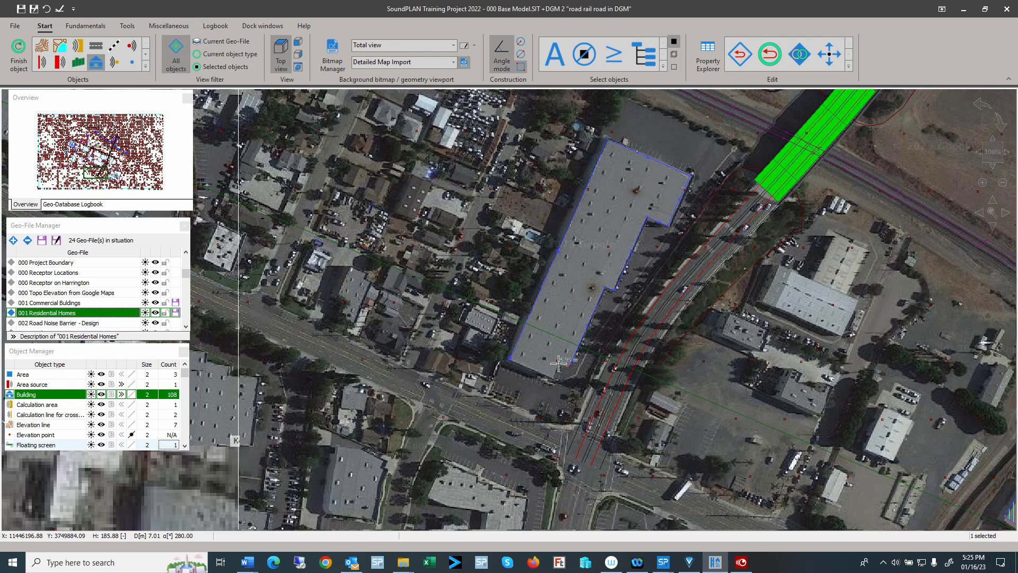
double_click(558, 363)
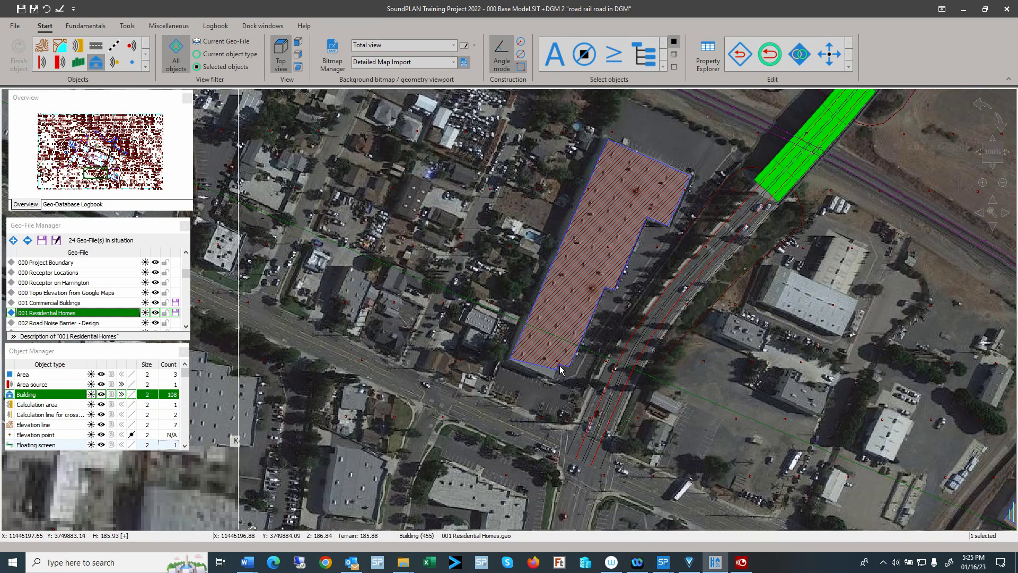
right_click(561, 365)
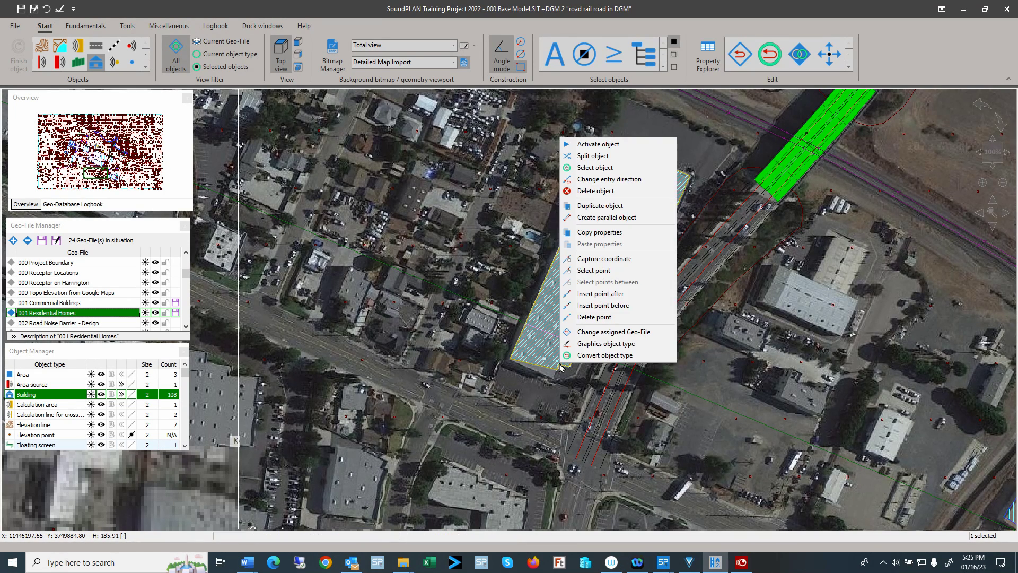
left_click(598, 152)
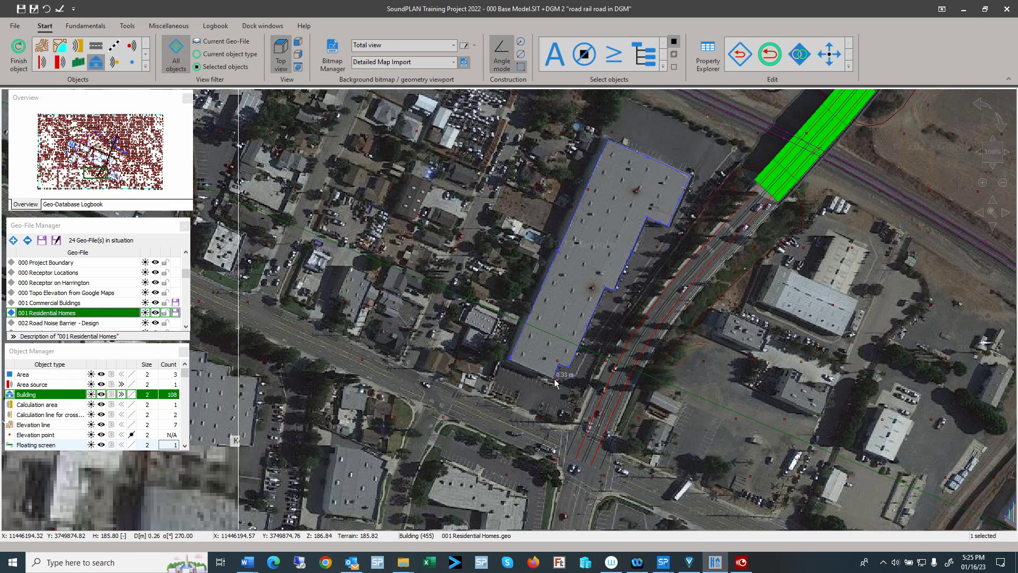
key("Escape")
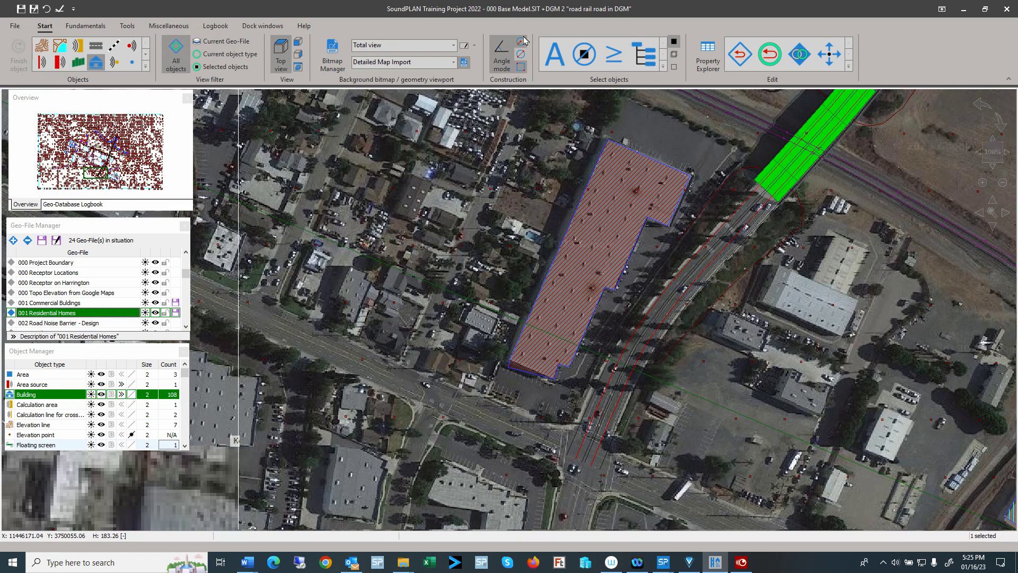
left_click(521, 66)
Select all objects, clear the selection, then use Invert to select all 3618 objects
left_click(560, 51)
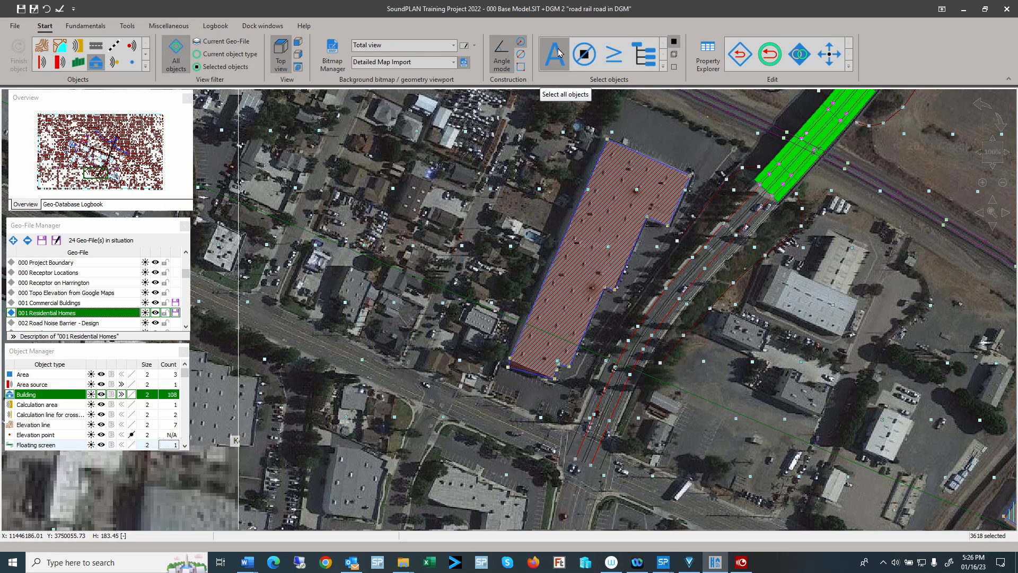
left_click(585, 56)
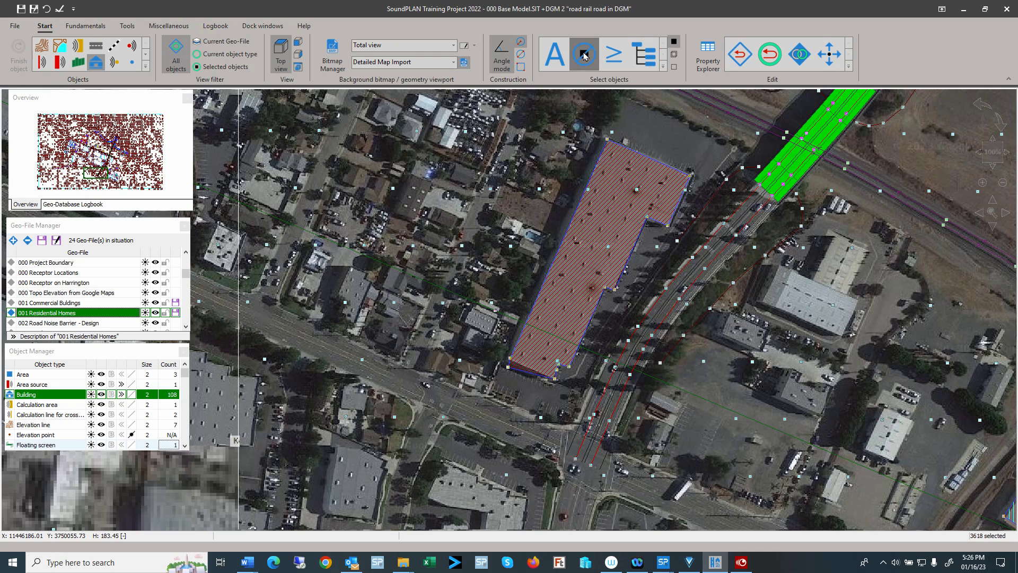
left_click(662, 68)
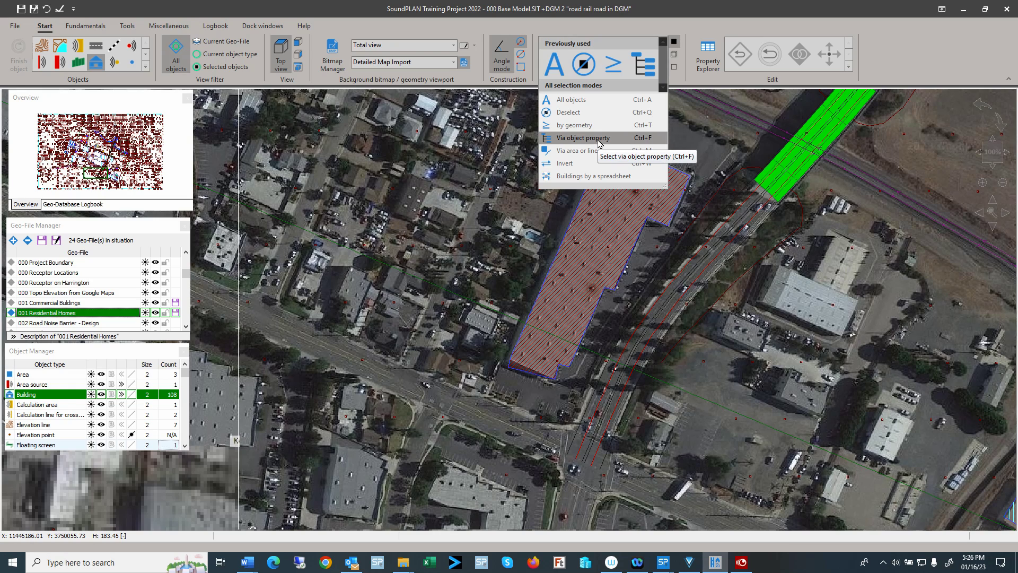
left_click(589, 167)
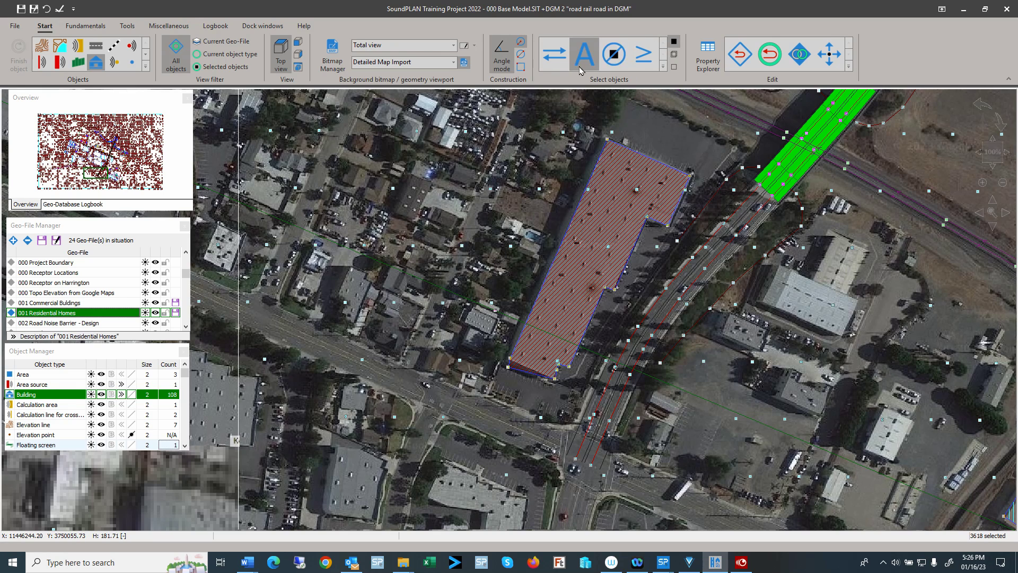
left_click(662, 67)
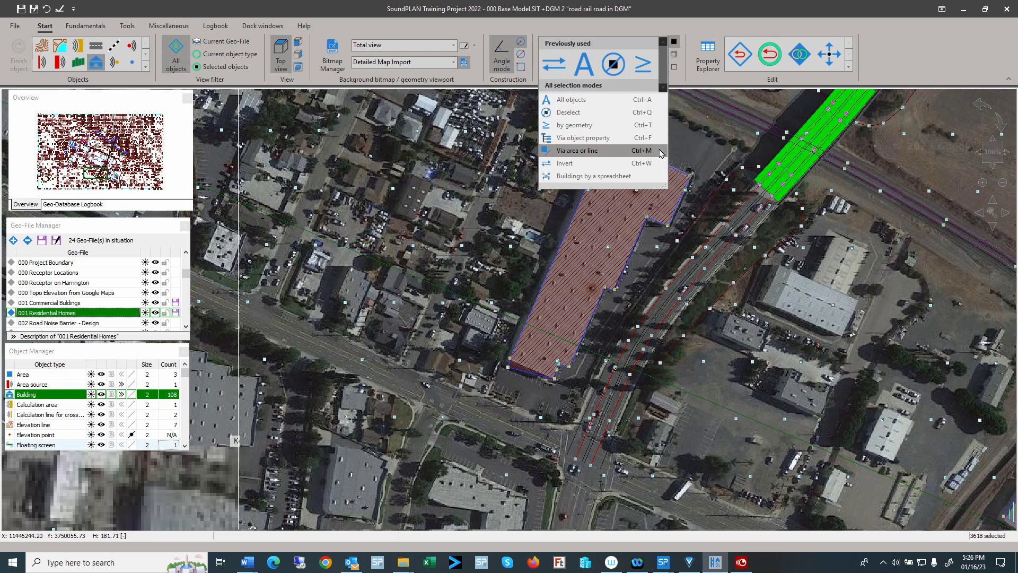
left_click(715, 21)
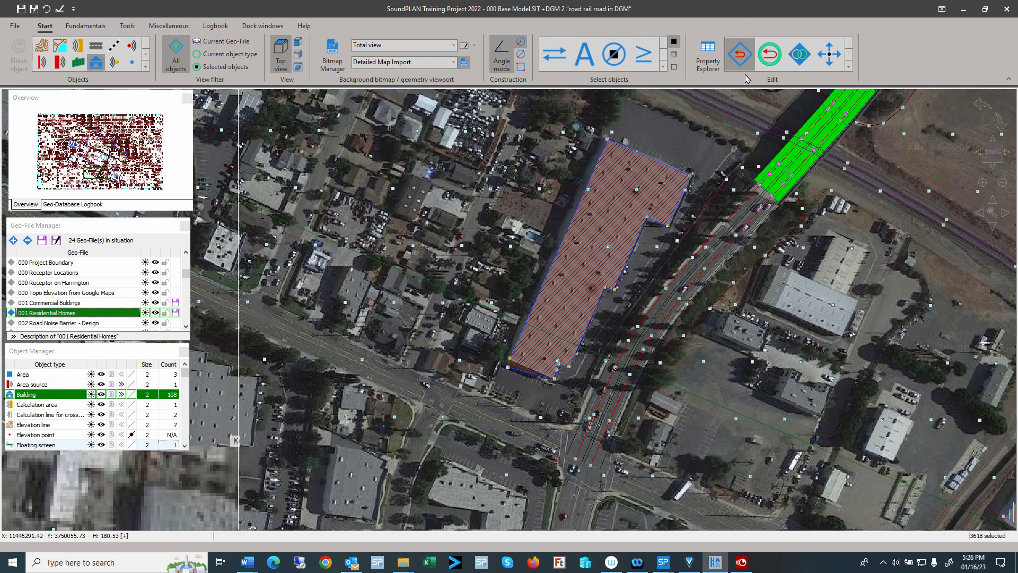
left_click(714, 58)
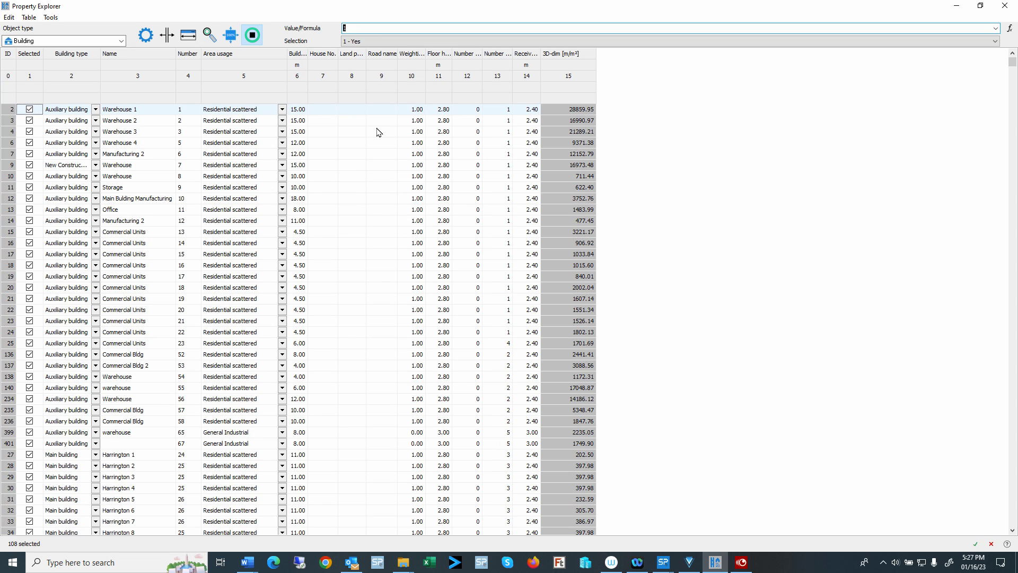
left_click(1006, 7)
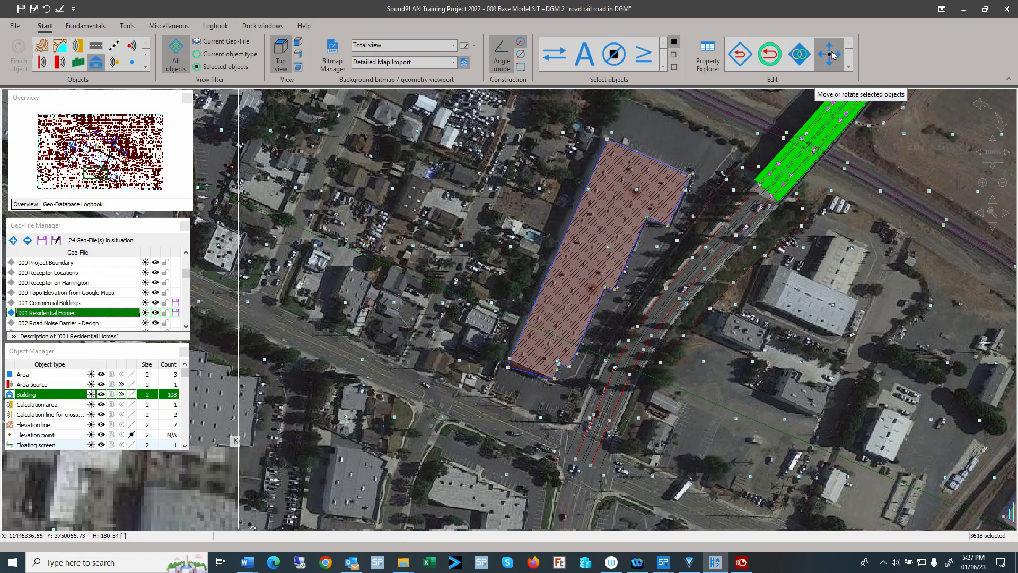
left_click(849, 67)
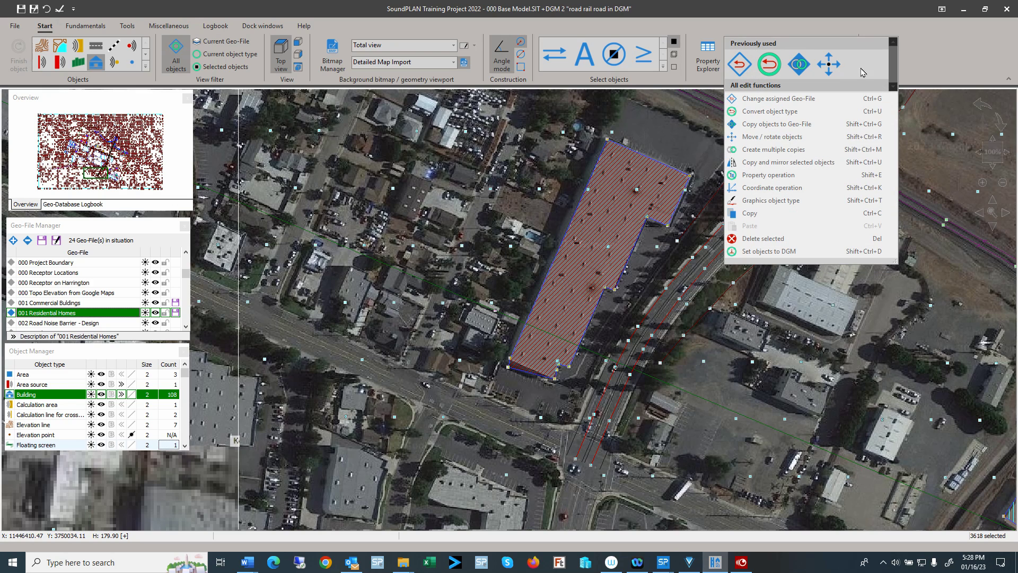
left_click(922, 62)
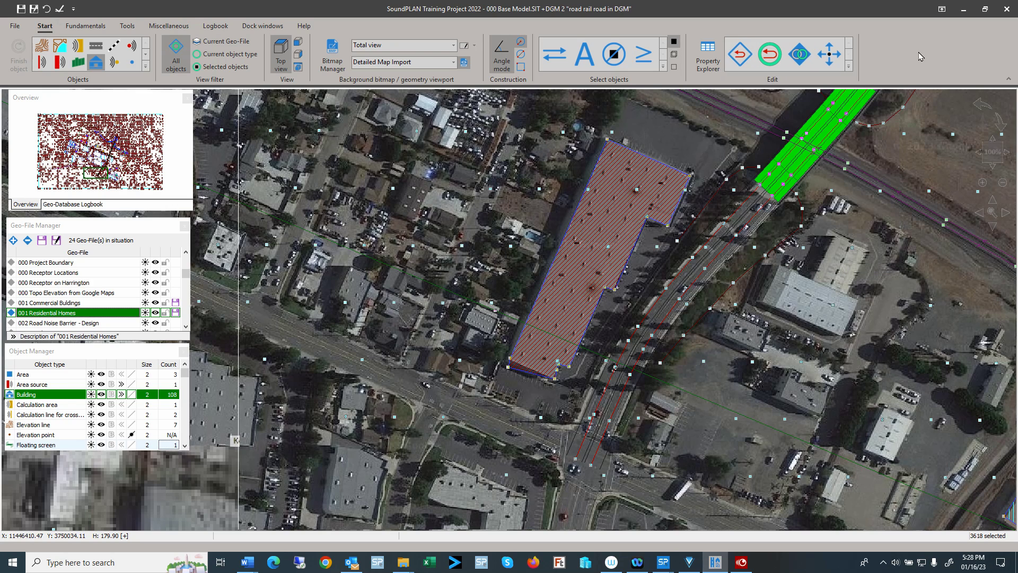
left_click(849, 67)
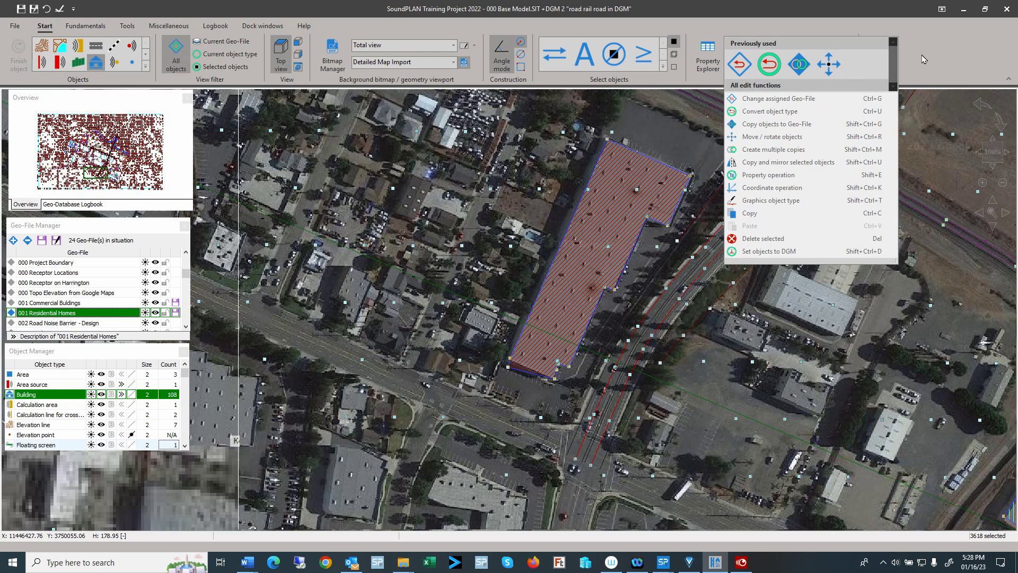
left_click(923, 74)
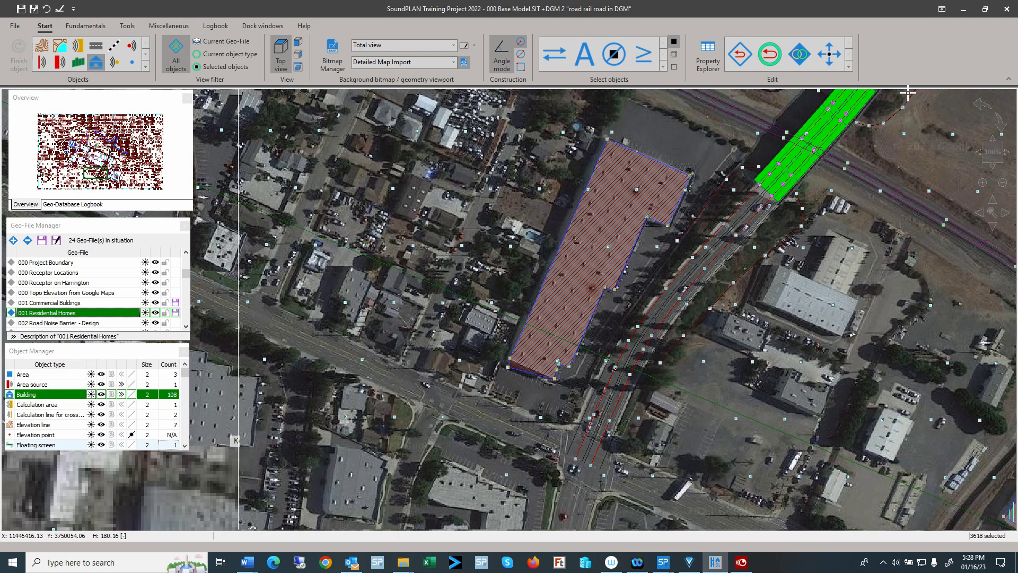
Set the background bitmap to No bitmap selected
left_click(400, 63)
left_click(397, 71)
scroll(540, 153, "down", 5)
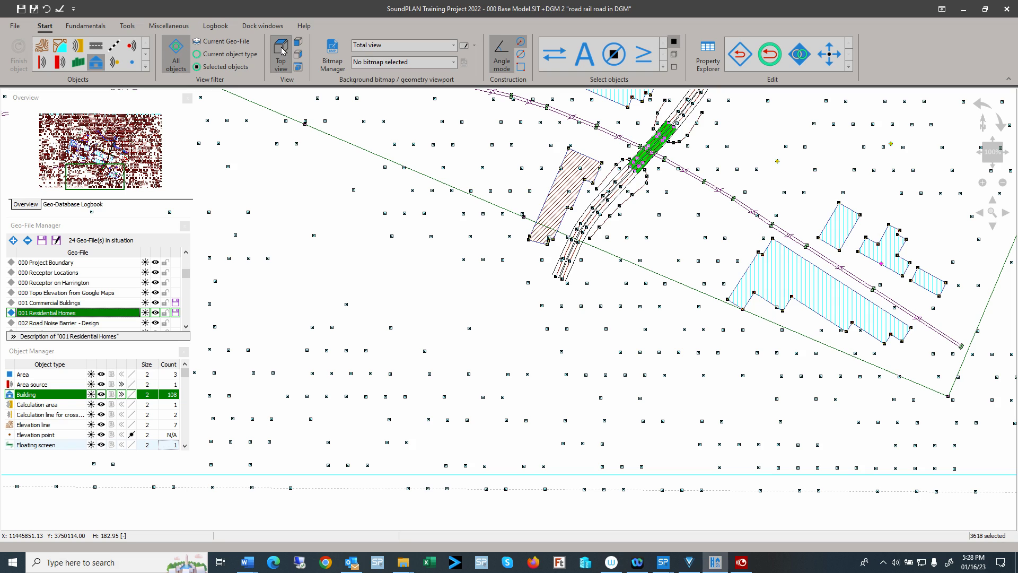
Apply the Total view viewport and clear the object selection
left_click(380, 45)
left_click(379, 58)
left_click(360, 44)
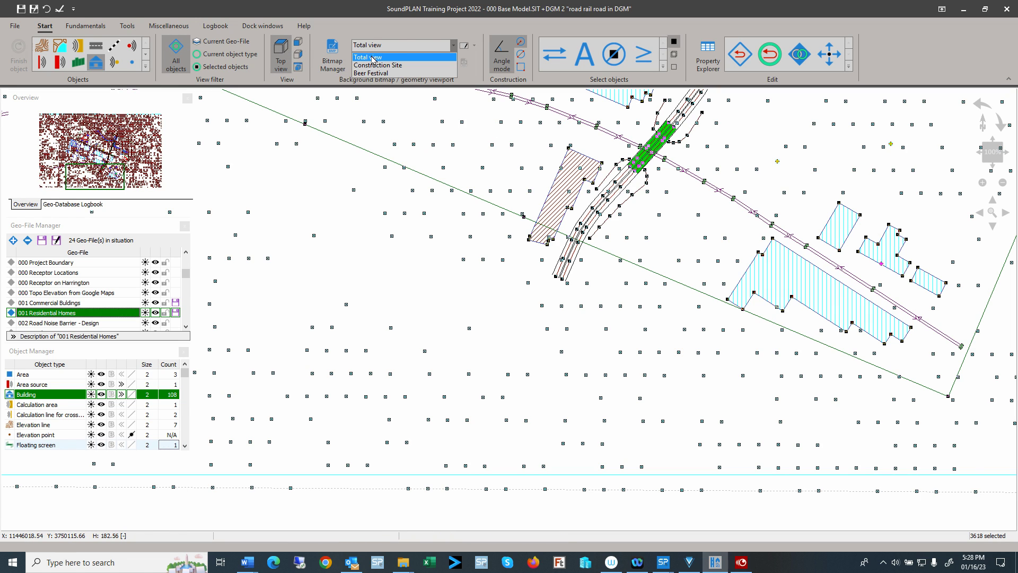
left_click(376, 58)
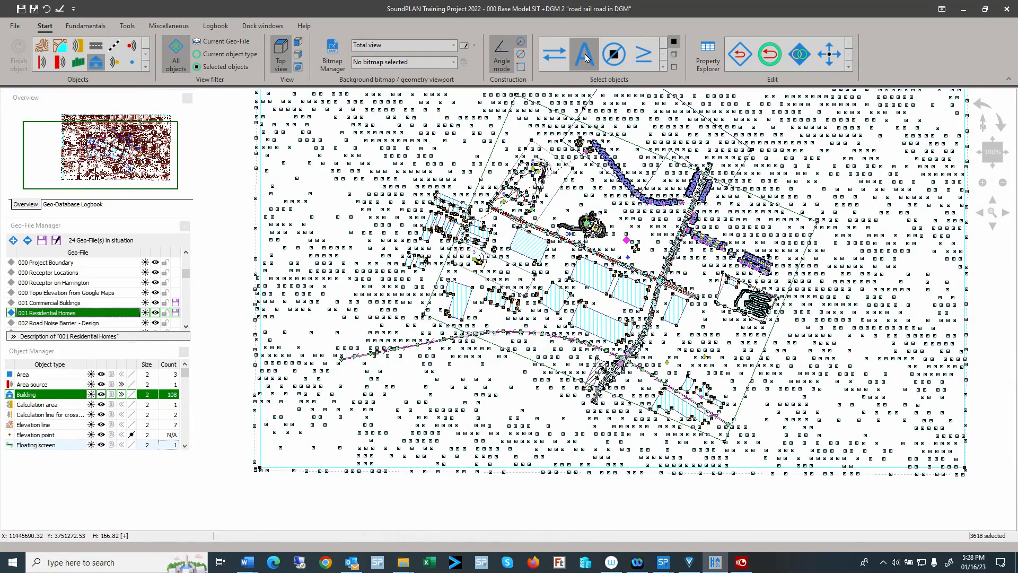
left_click(613, 53)
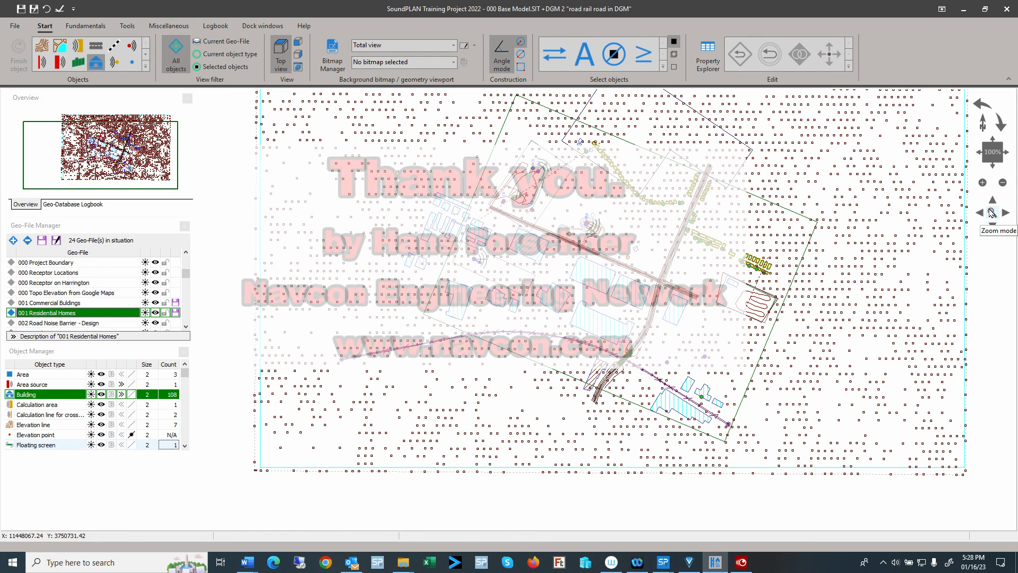